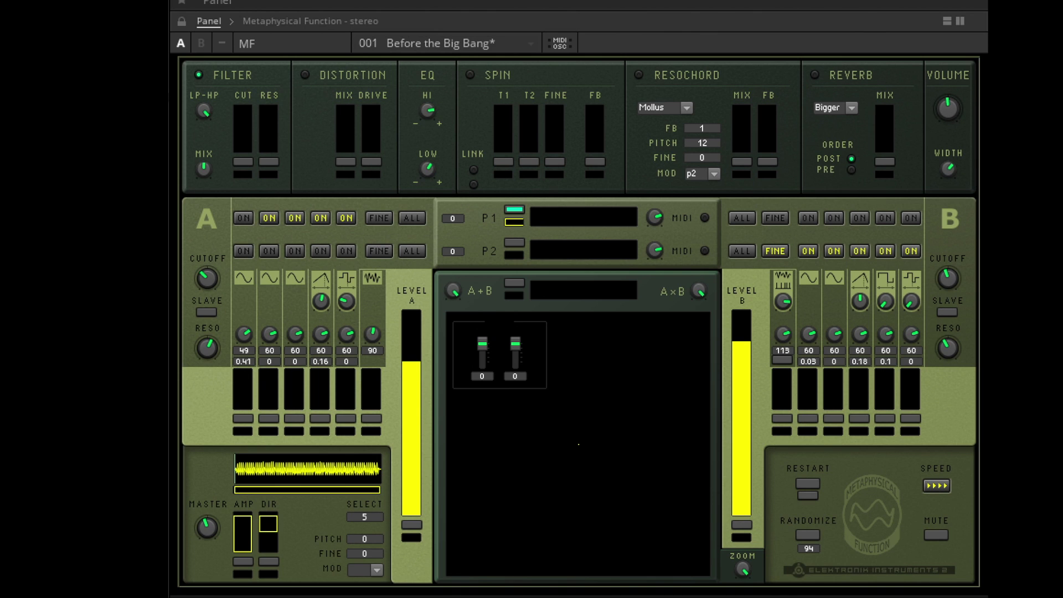
# - Bring Safari forward and scroll through the 24 'metaphysical' User Library search results
pyautogui.press('super+Tab')
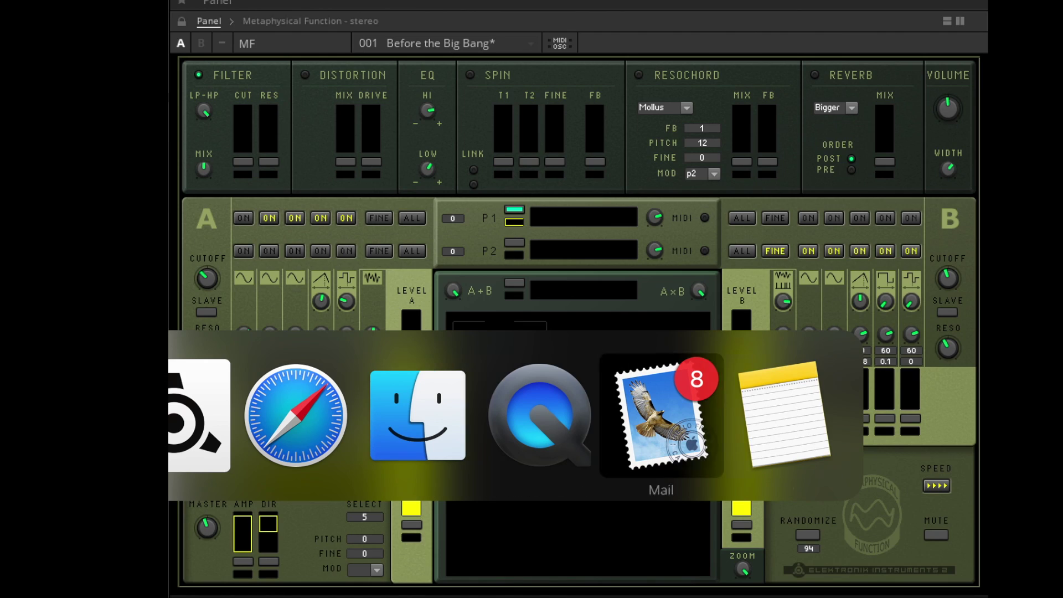
pyautogui.click(323, 475)
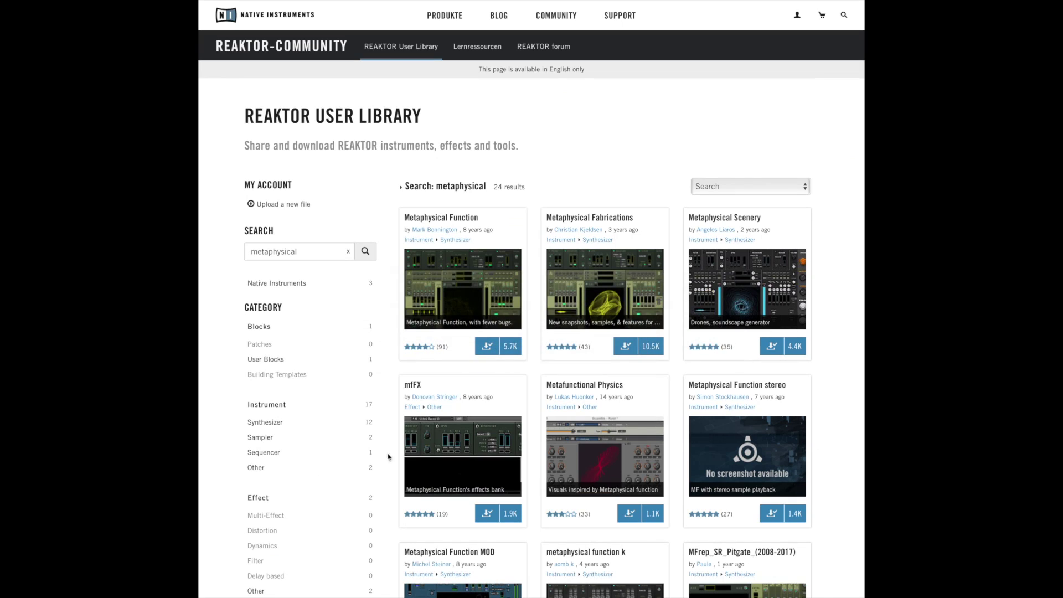
pyautogui.scroll(-3, 378, 457)
pyautogui.scroll(-8, 379, 457)
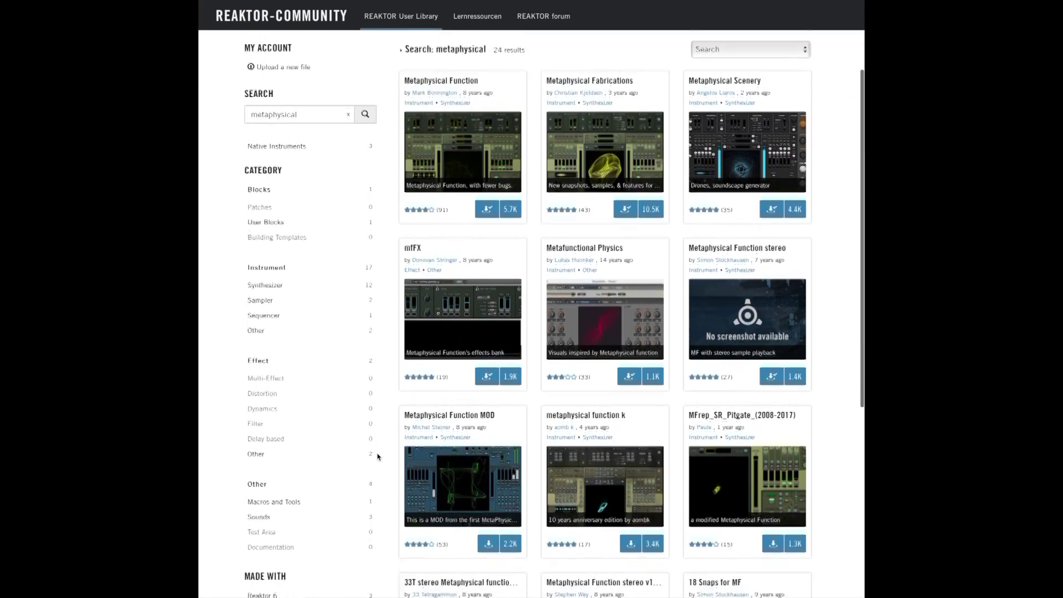
pyautogui.scroll(-10, 378, 457)
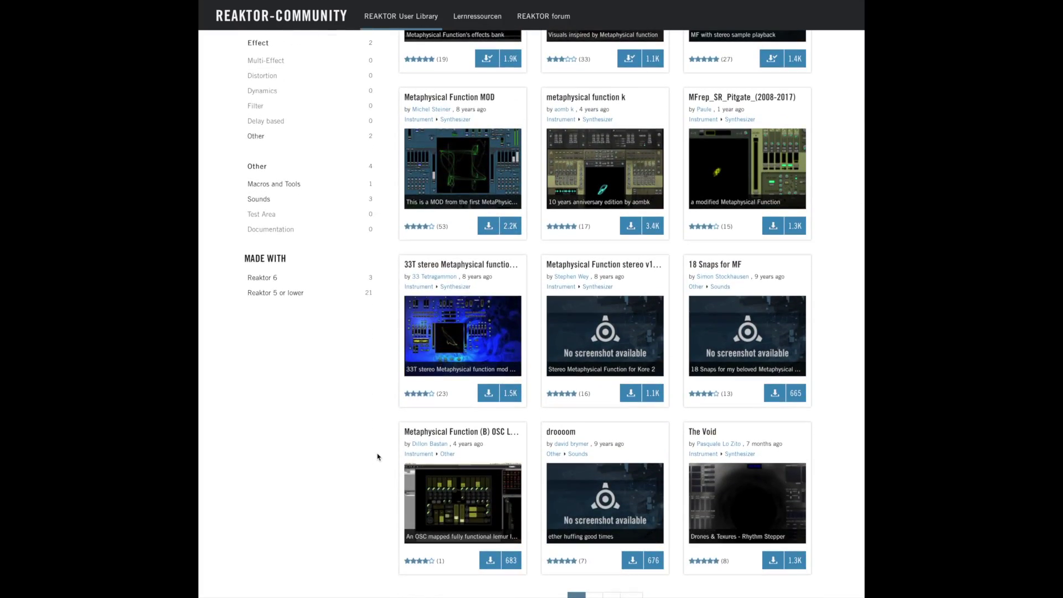
pyautogui.scroll(20, 379, 457)
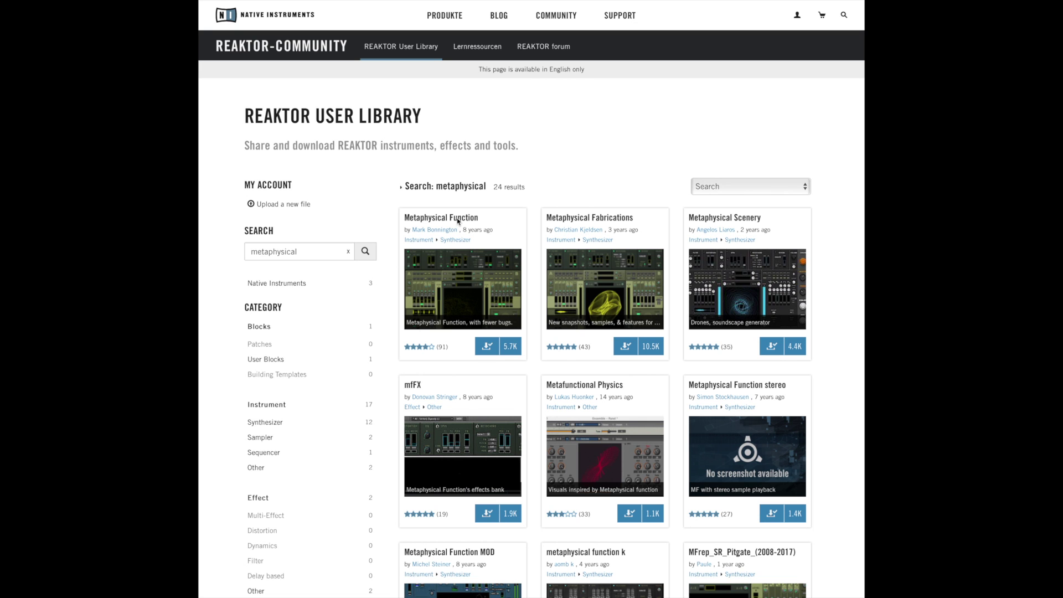
# - Open the Metaphysical Function page, then in Reaktor sweep the A+B mix and step the sample
pyautogui.click(457, 219)
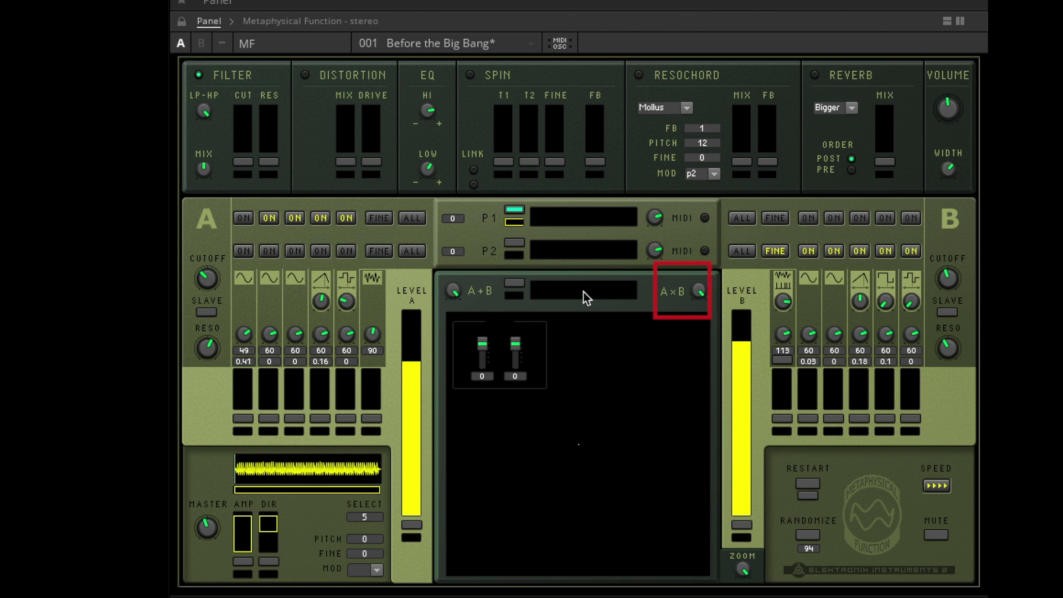
pyautogui.moveTo(536, 292)
pyautogui.mouseDown()
pyautogui.moveTo(740, 308)
pyautogui.moveTo(576, 290)
pyautogui.mouseUp()
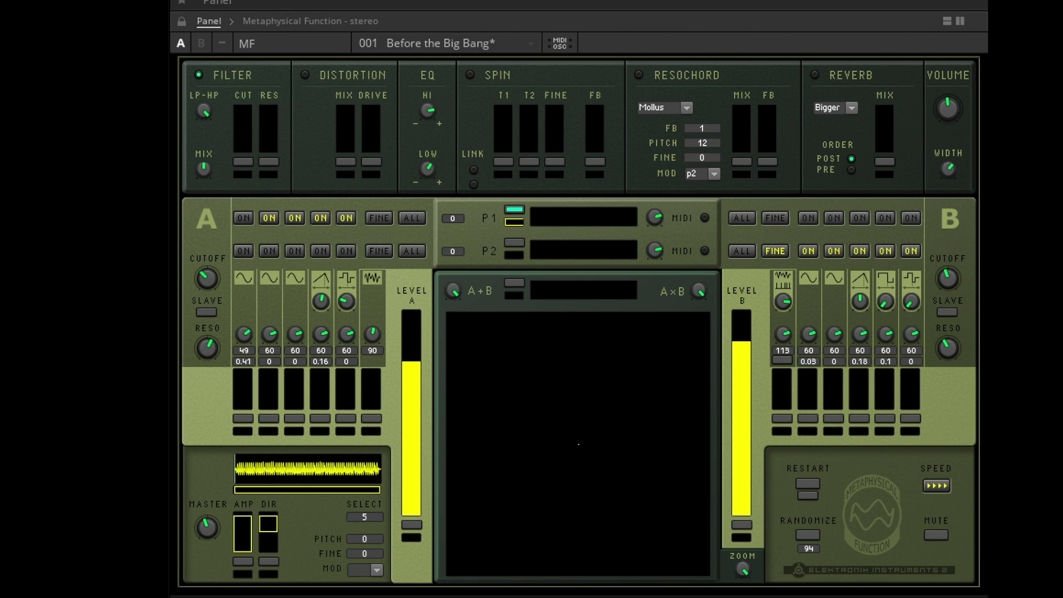
pyautogui.click(357, 513)
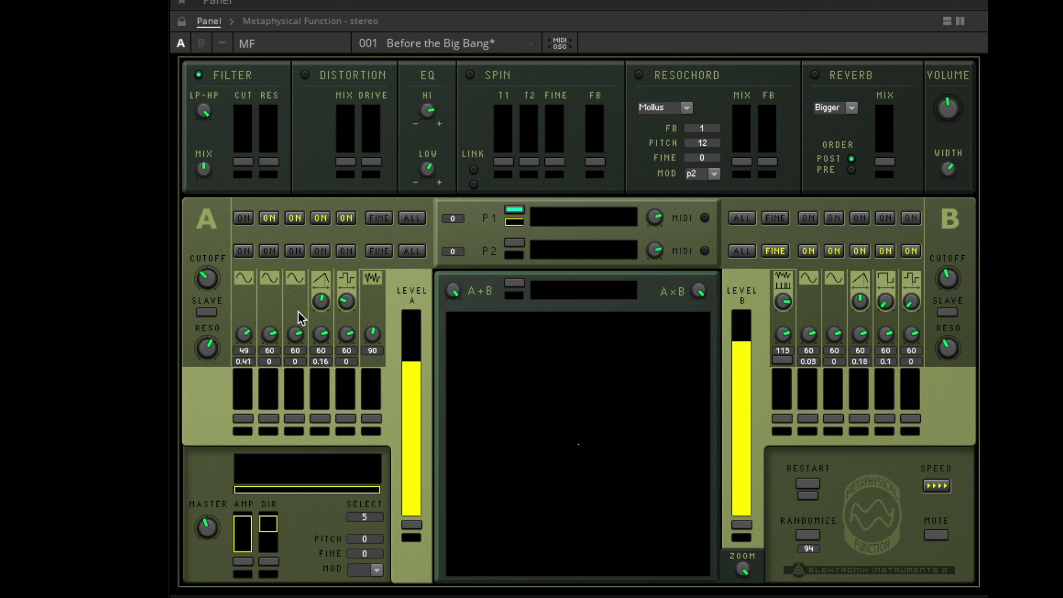
# - Raise oscillator A's third, fifth and sixth voice levels and switch off voices 2 and 3
pyautogui.click(294, 402)
pyautogui.moveTo(295, 370); pyautogui.dragTo(323, 332)
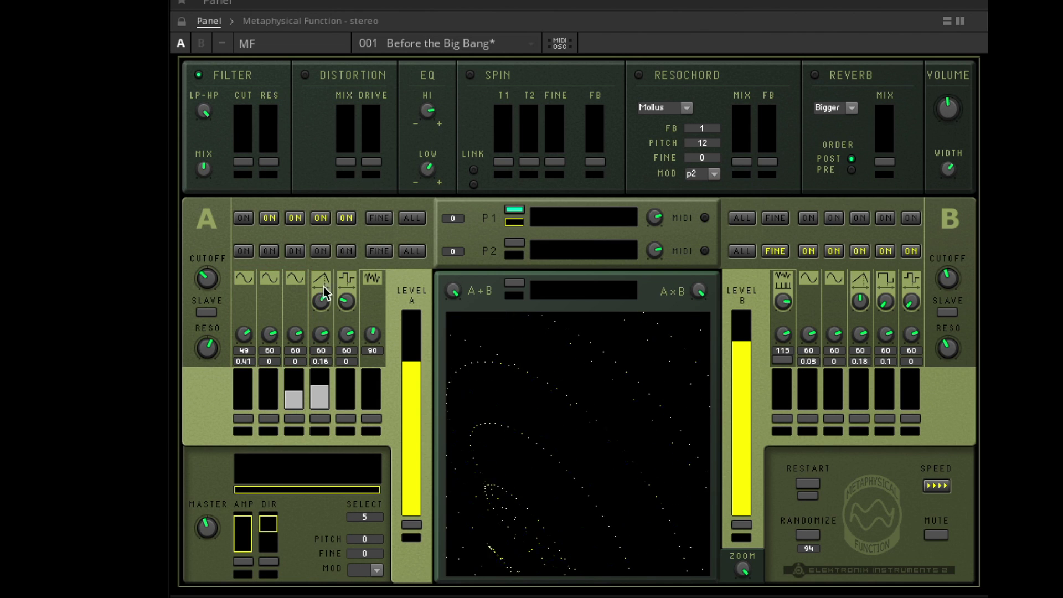
pyautogui.moveTo(349, 390); pyautogui.dragTo(349, 329)
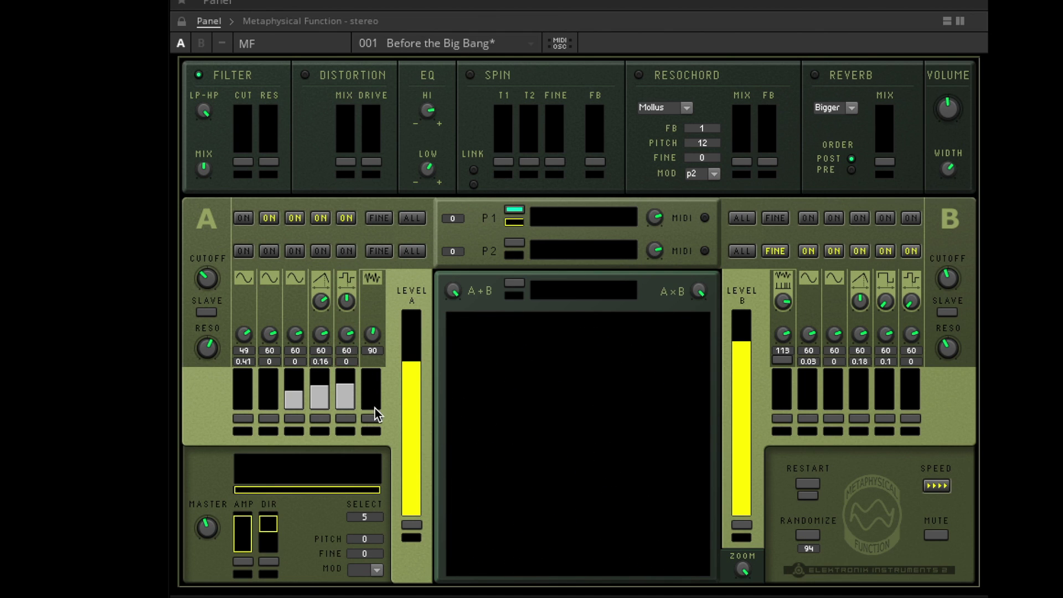
pyautogui.moveTo(374, 393); pyautogui.dragTo(376, 302)
pyautogui.click(269, 218)
pyautogui.click(294, 218)
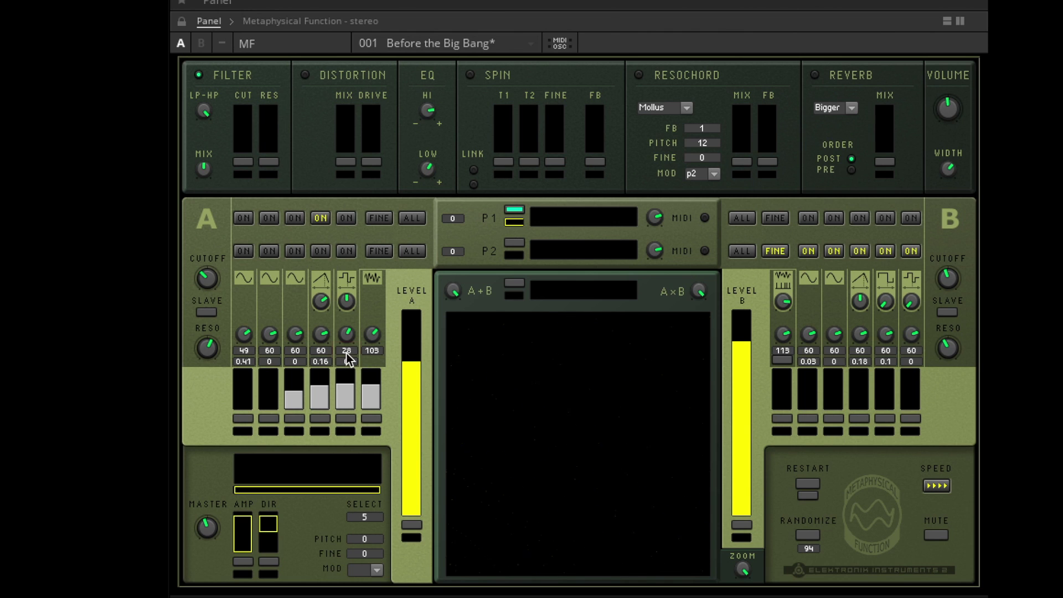
# - Set oscillator A's fifth voice pitch to 36
pyautogui.doubleClick(347, 351)
pyautogui.write('36')
pyautogui.press('Return')
# - Adjust the fourth voice's Fine tuning and arm it for MIDI & OSC Learn
pyautogui.moveTo(326, 367); pyautogui.dragTo(328, 330)
pyautogui.moveTo(331, 397); pyautogui.dragTo(328, 407)
pyautogui.moveTo(333, 344)
pyautogui.mouseDown()
pyautogui.moveTo(347, 250)
pyautogui.moveTo(331, 343)
pyautogui.mouseUp()
pyautogui.click(321, 365)
pyautogui.rightClick(321, 360)
pyautogui.click(381, 377)
# - Lower SPEED, enable level automation on oscillator A's fourth voice, and pull its level near zero
pyautogui.click(937, 485)
pyautogui.click(319, 420)
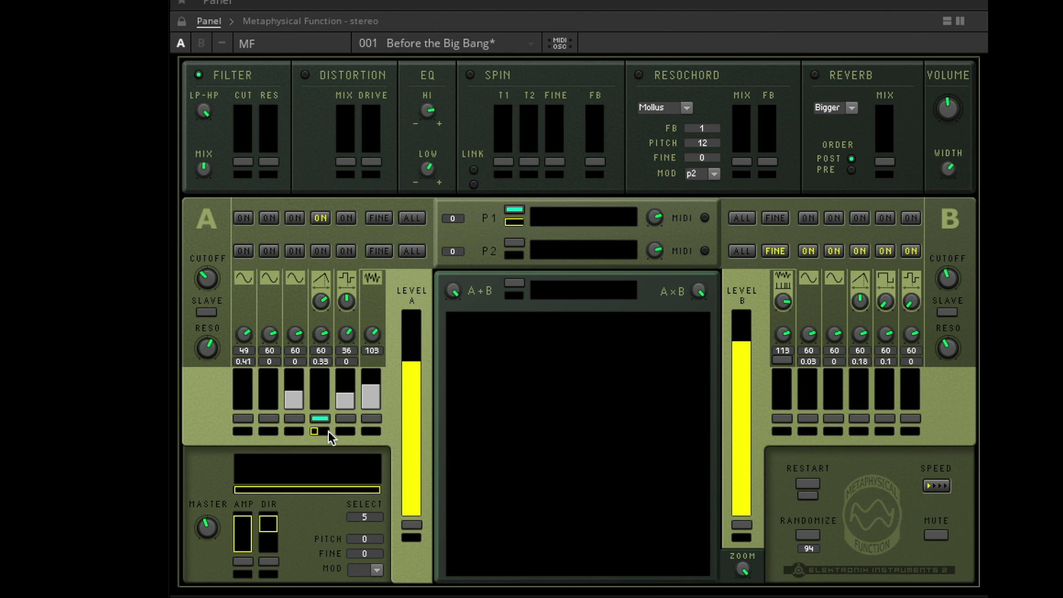
pyautogui.click(320, 432)
pyautogui.moveTo(320, 385); pyautogui.dragTo(320, 411)
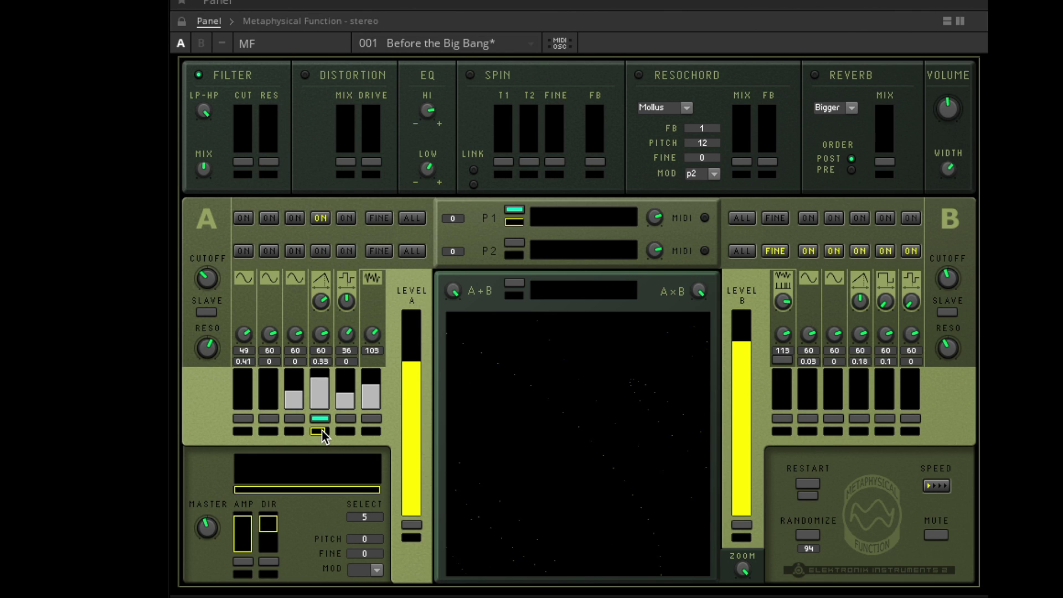
pyautogui.click(320, 431)
# - Empty oscillator A's fourth voice level again and set the P1 modulation amount
pyautogui.click(322, 429)
pyautogui.click(323, 429)
pyautogui.moveTo(573, 222)
pyautogui.mouseDown()
pyautogui.moveTo(646, 226)
pyautogui.moveTo(579, 227)
pyautogui.mouseUp()
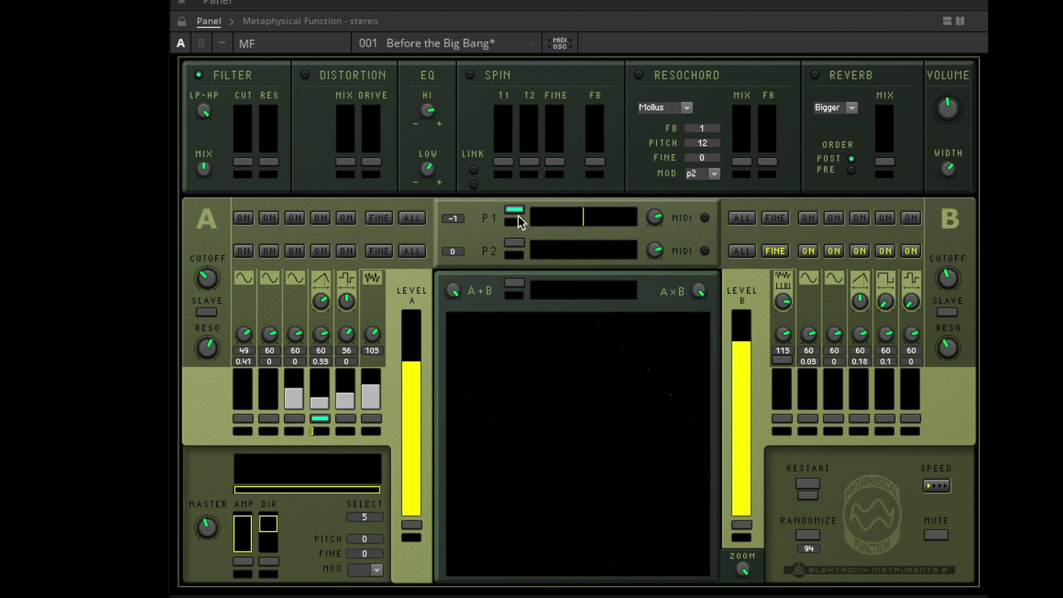
# - Route P1 only to oscillator A's third voice with FINE switched on
pyautogui.click(297, 221)
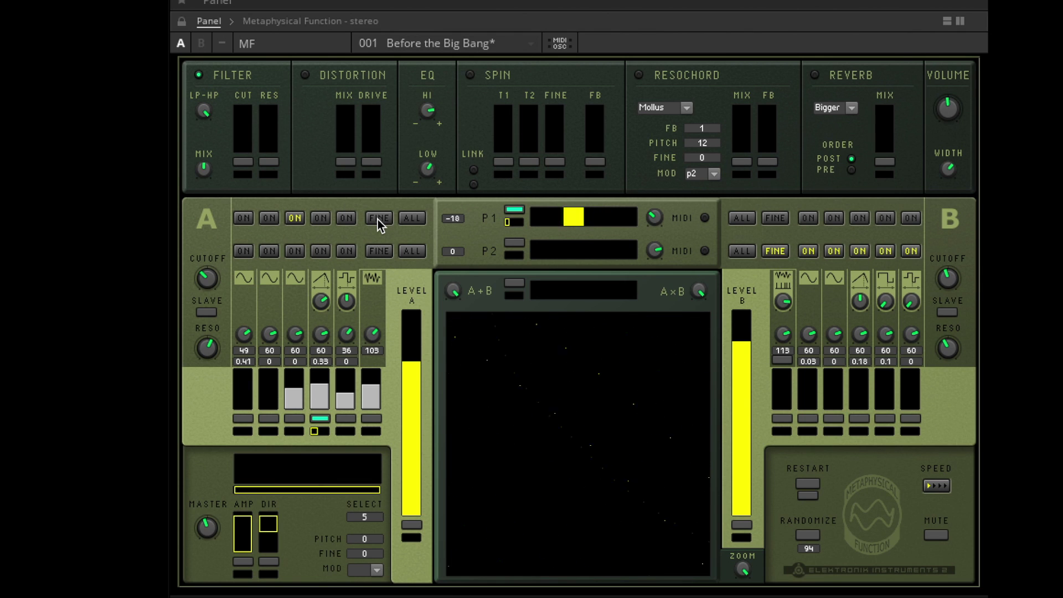
pyautogui.click(378, 218)
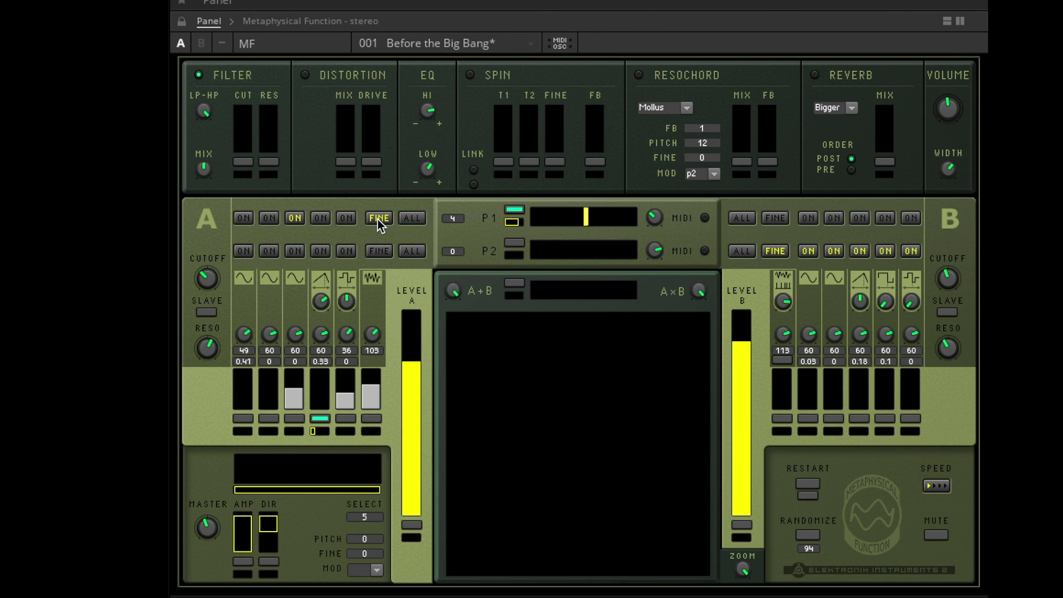
pyautogui.click(378, 219)
pyautogui.click(349, 218)
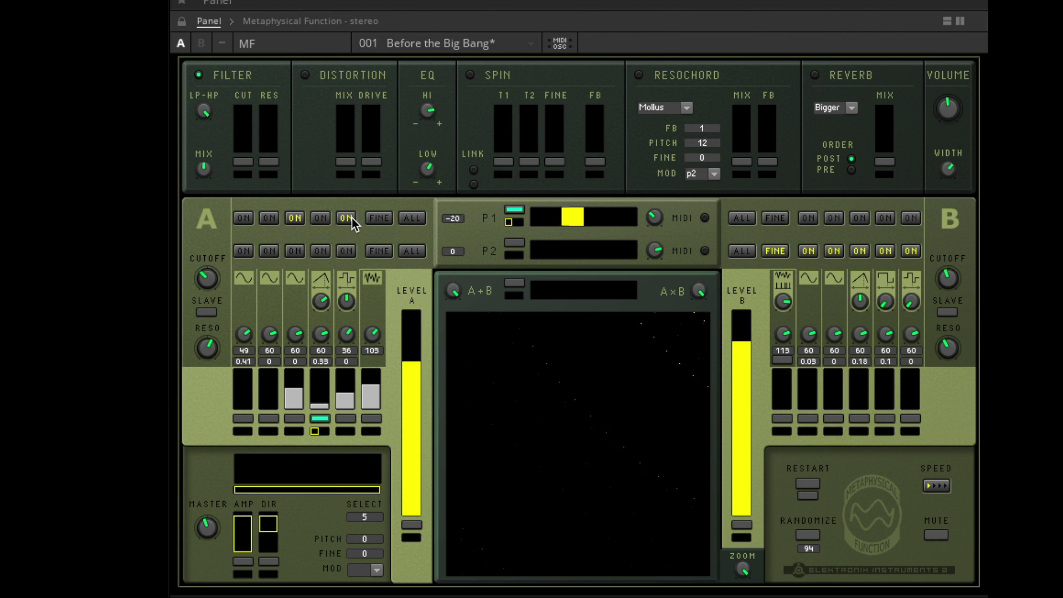
pyautogui.click(382, 219)
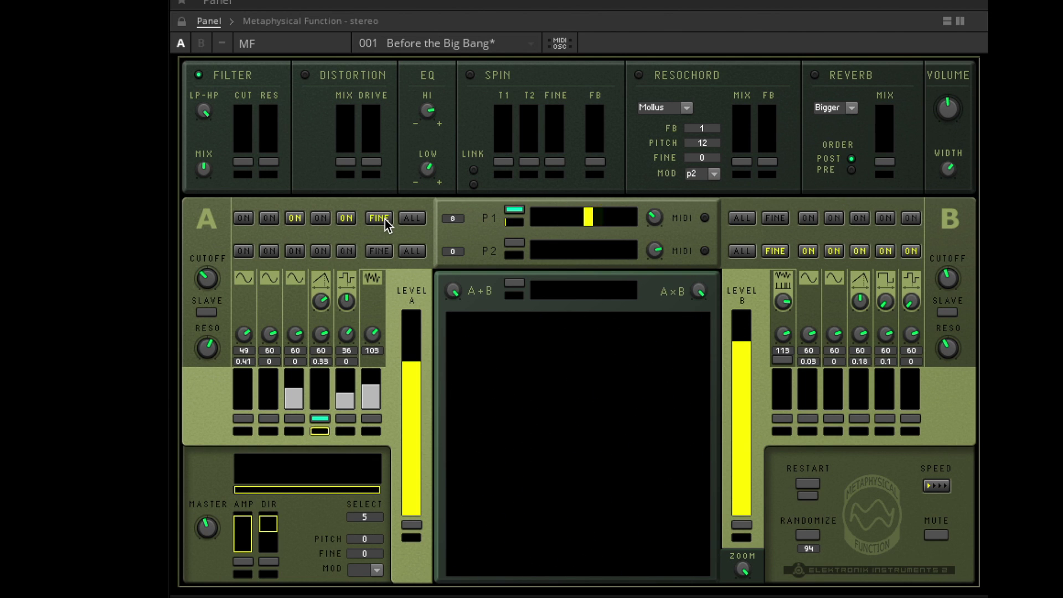
pyautogui.click(346, 219)
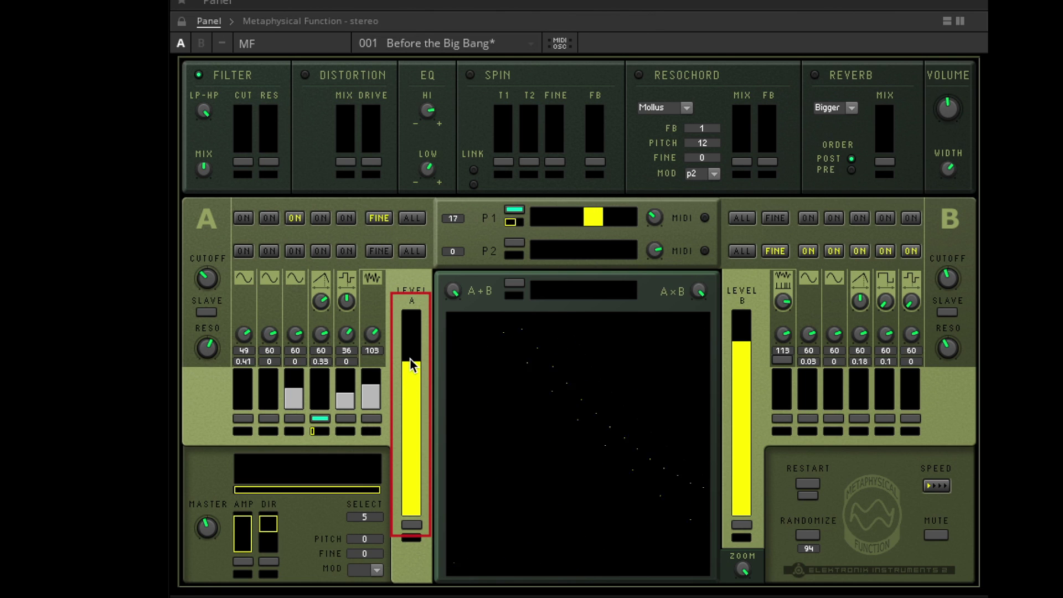
# - Nudge the LEVEL A slider up to nearly maximum, matching side B
pyautogui.moveTo(410, 359)
pyautogui.mouseDown()
pyautogui.moveTo(411, 321)
pyautogui.moveTo(406, 479)
pyautogui.moveTo(414, 354)
pyautogui.mouseUp()
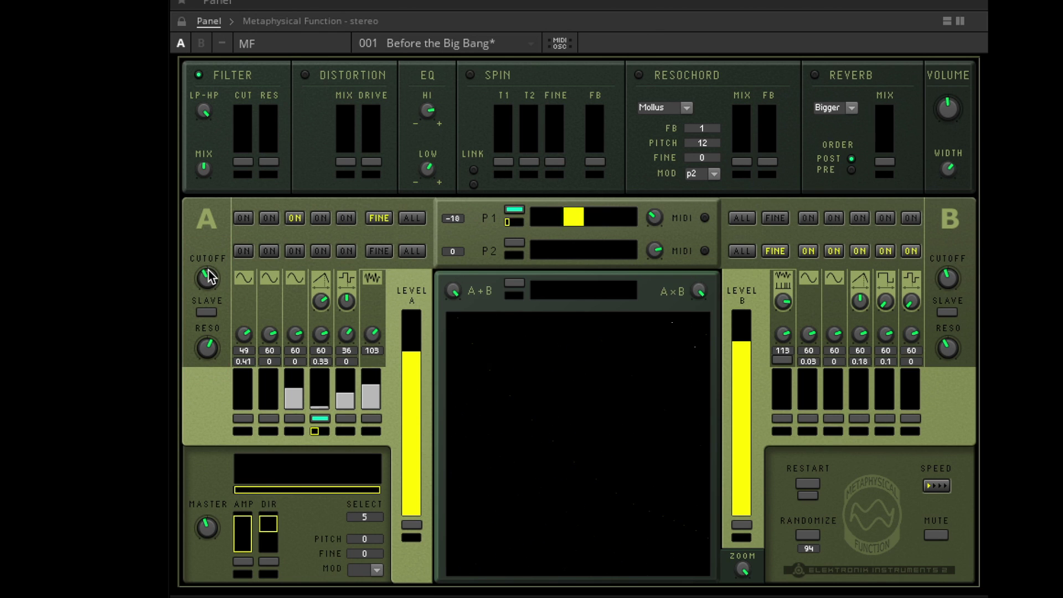
# - Raise FILTER CUT to about half and RES to about a third, toggling SLAVE on then off
pyautogui.click(207, 311)
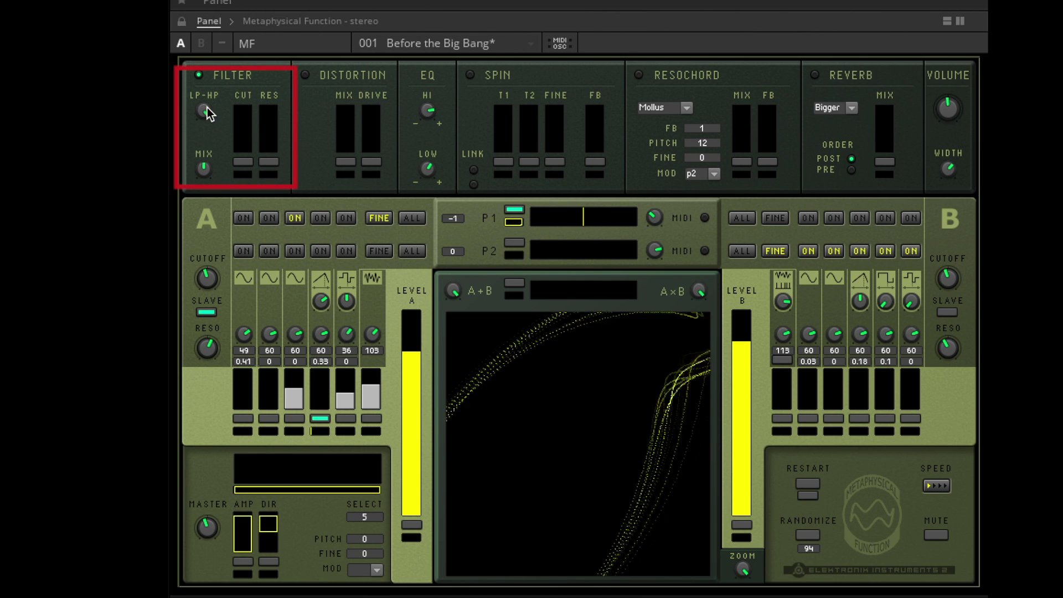
pyautogui.moveTo(238, 146); pyautogui.dragTo(208, 143)
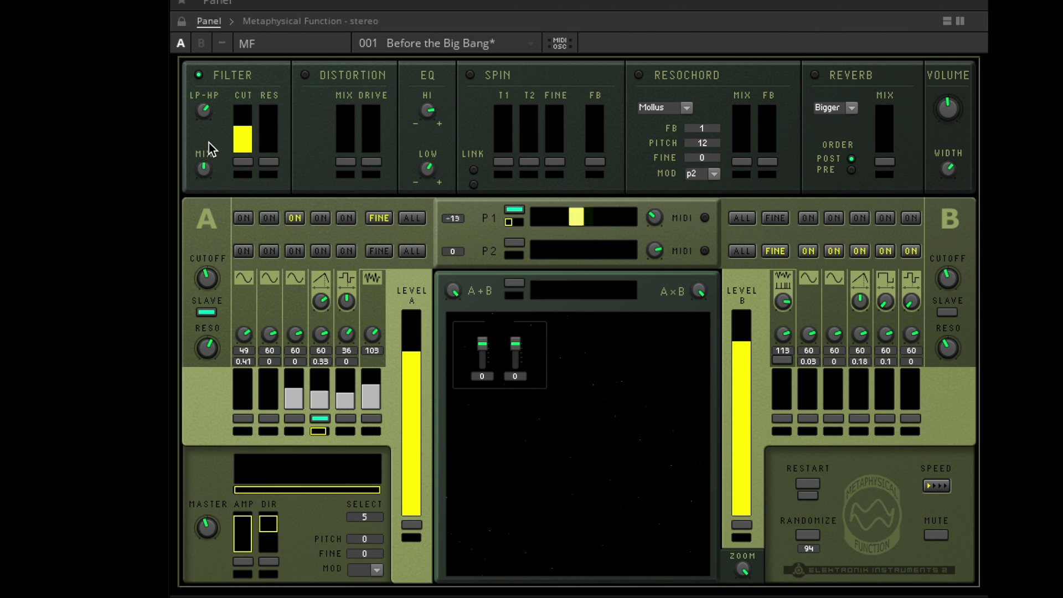
pyautogui.click(268, 139)
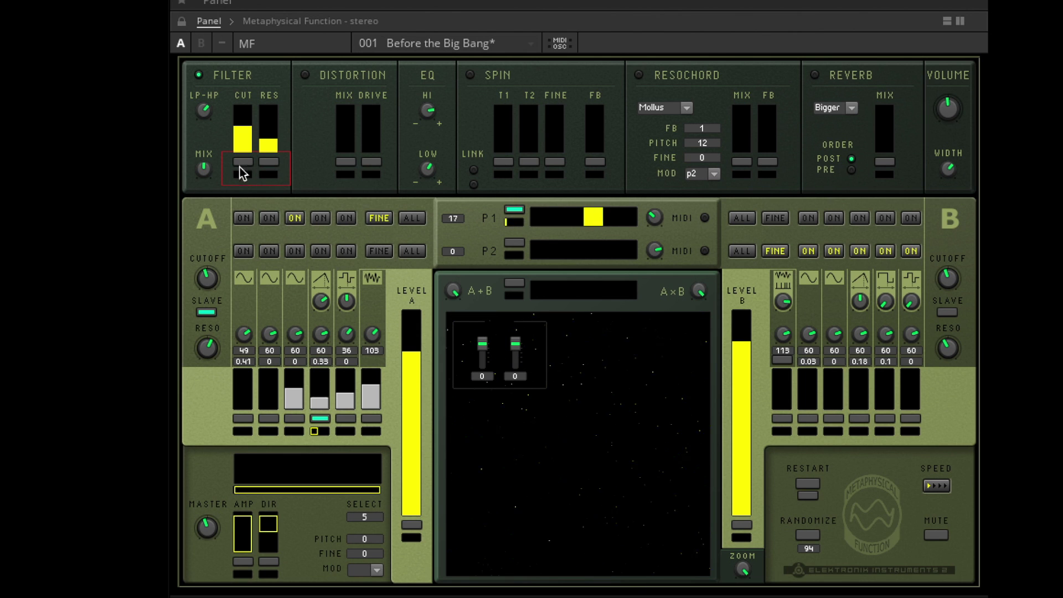
pyautogui.click(208, 313)
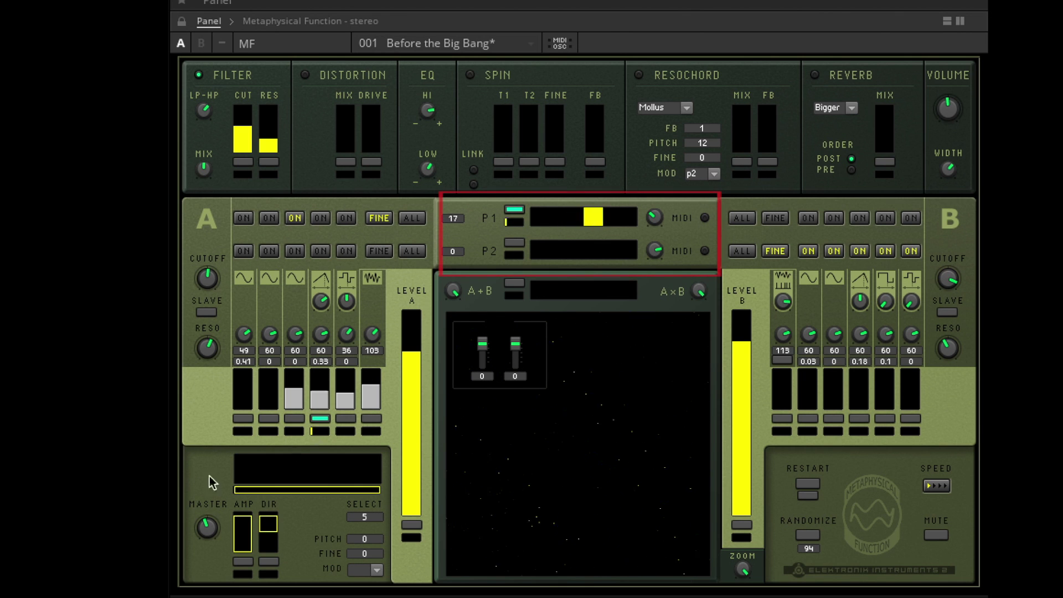
# - Stop P1's automatic movement, swing P1 from +40 to -18, then restart its cycling
pyautogui.click(518, 209)
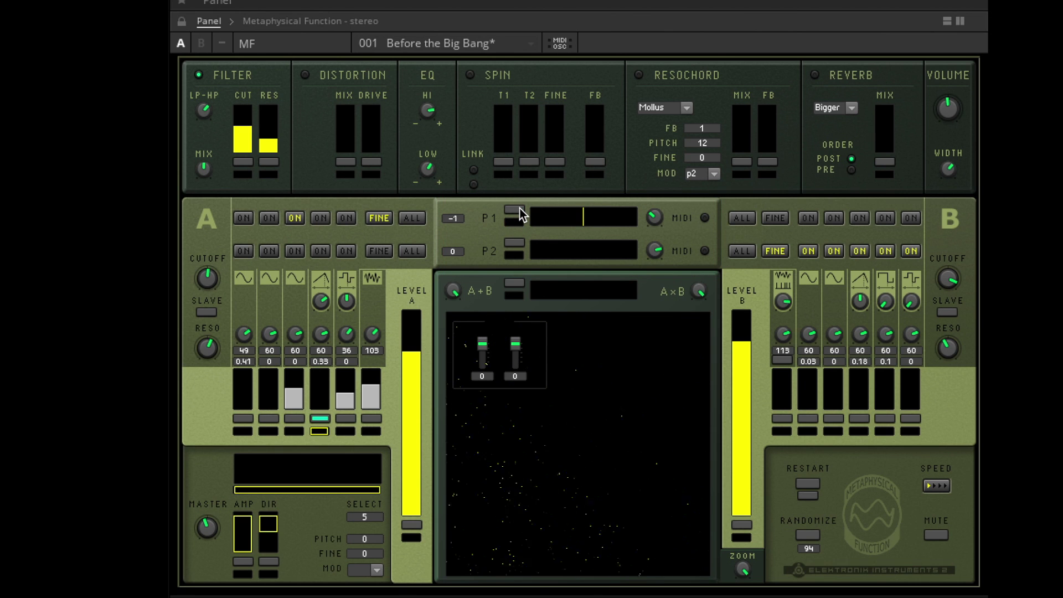
pyautogui.moveTo(586, 218); pyautogui.dragTo(687, 223)
pyautogui.click(385, 217)
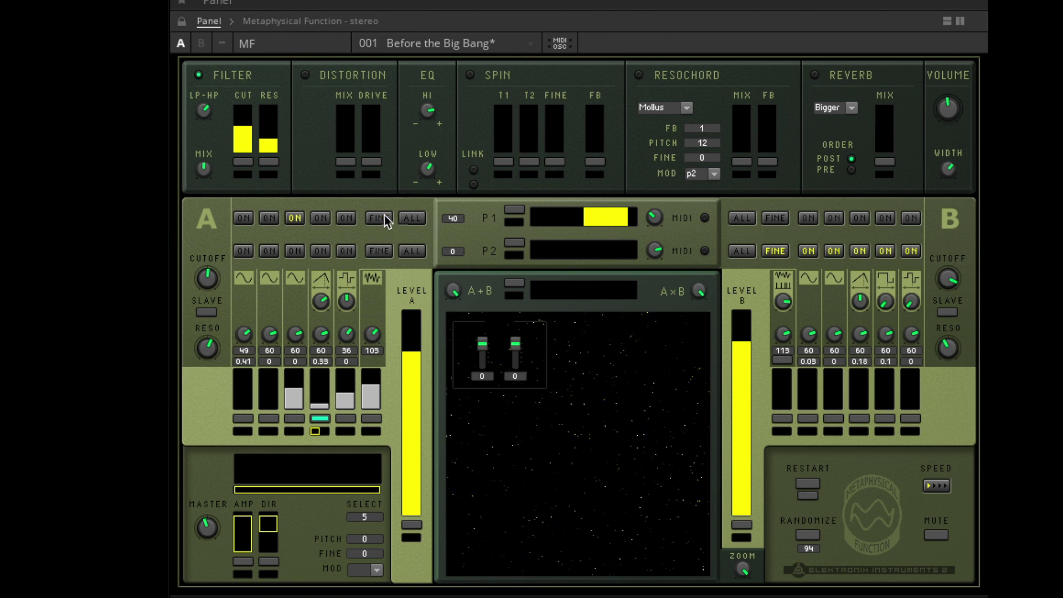
pyautogui.moveTo(626, 206); pyautogui.dragTo(454, 218)
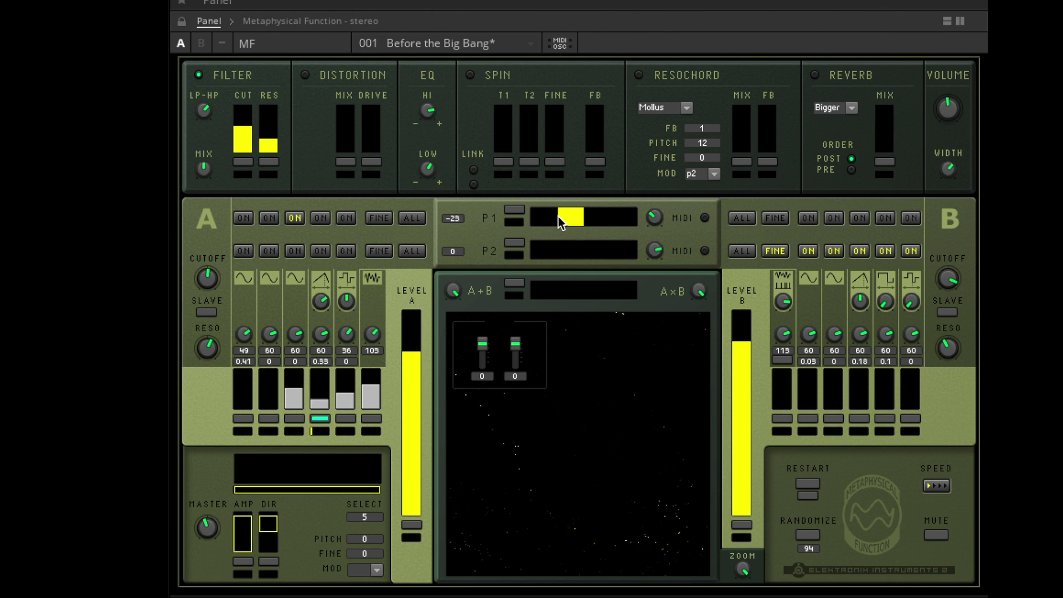
pyautogui.moveTo(561, 217); pyautogui.dragTo(623, 223)
pyautogui.click(515, 211)
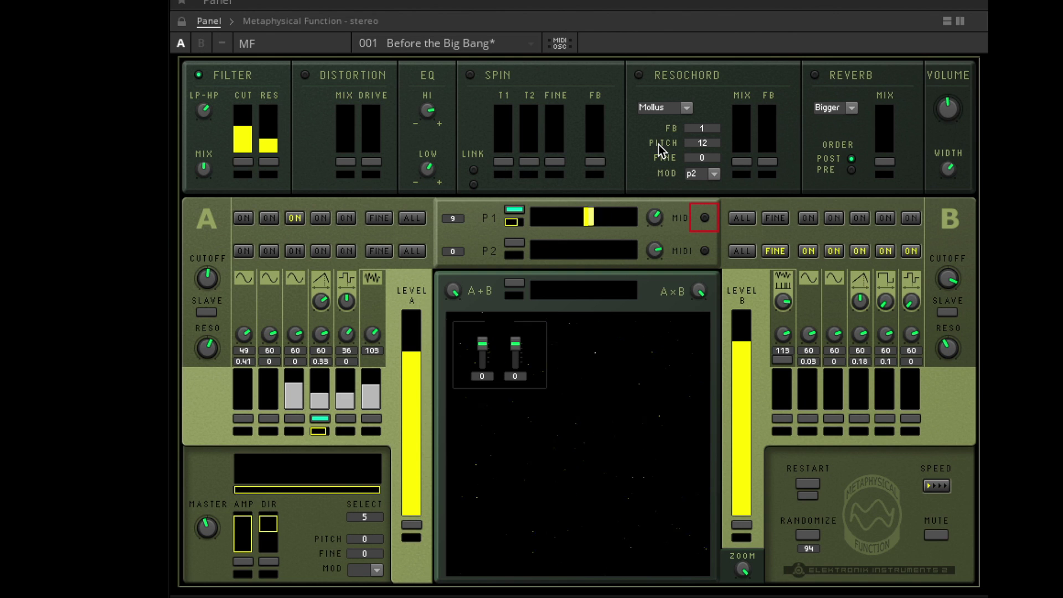
# - Switch P1 off, let incoming MIDI control P1, and reset its value to 0
pyautogui.click(515, 211)
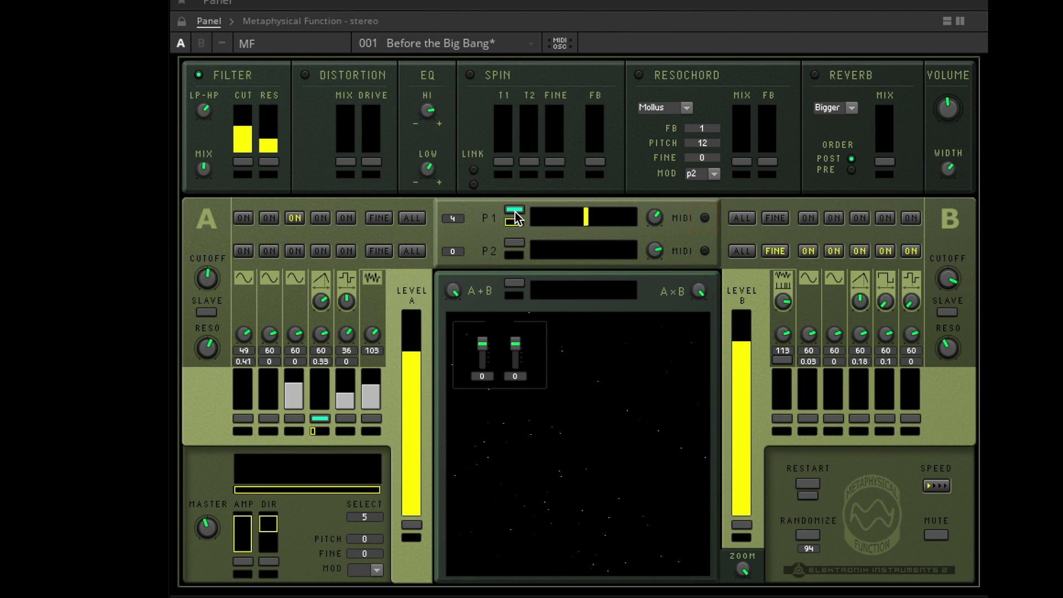
pyautogui.click(705, 219)
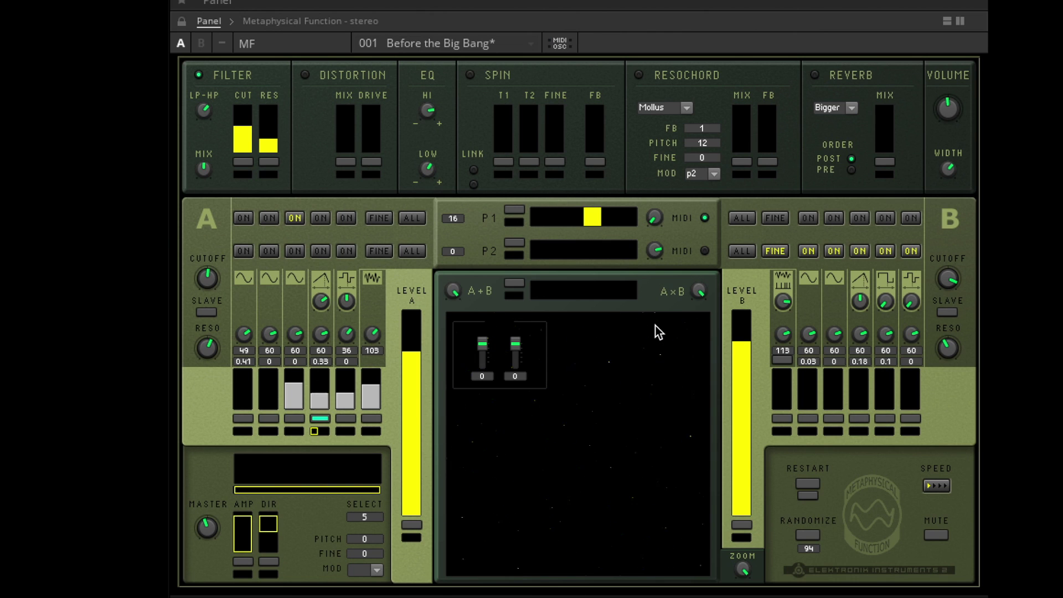
pyautogui.keyDown('ctrl'); pyautogui.click(453, 218); pyautogui.keyUp('ctrl')
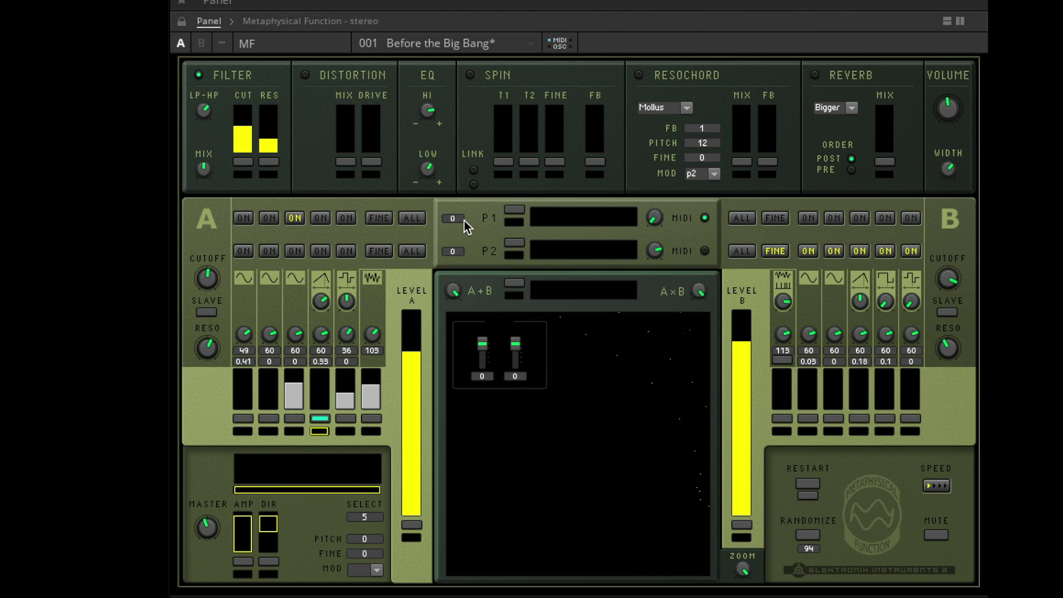
pyautogui.scroll(4, 464, 220)
pyautogui.scroll(-2, 464, 221)
pyautogui.click(464, 220)
# - Start P1 modulation, enable fine mode on A's first row, and load FX-Ambience-13.wav
pyautogui.click(514, 210)
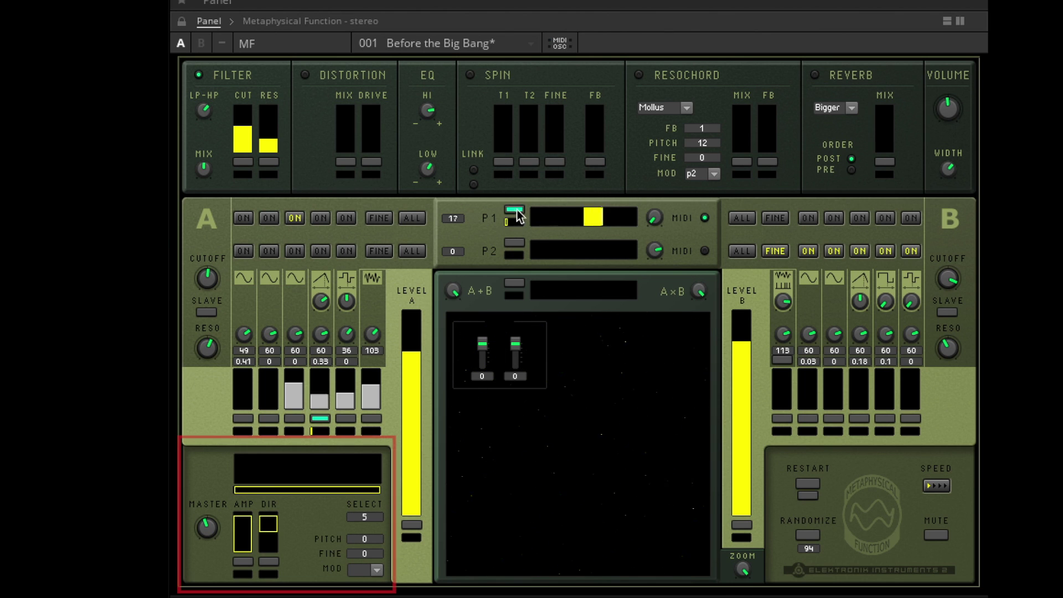
pyautogui.click(379, 218)
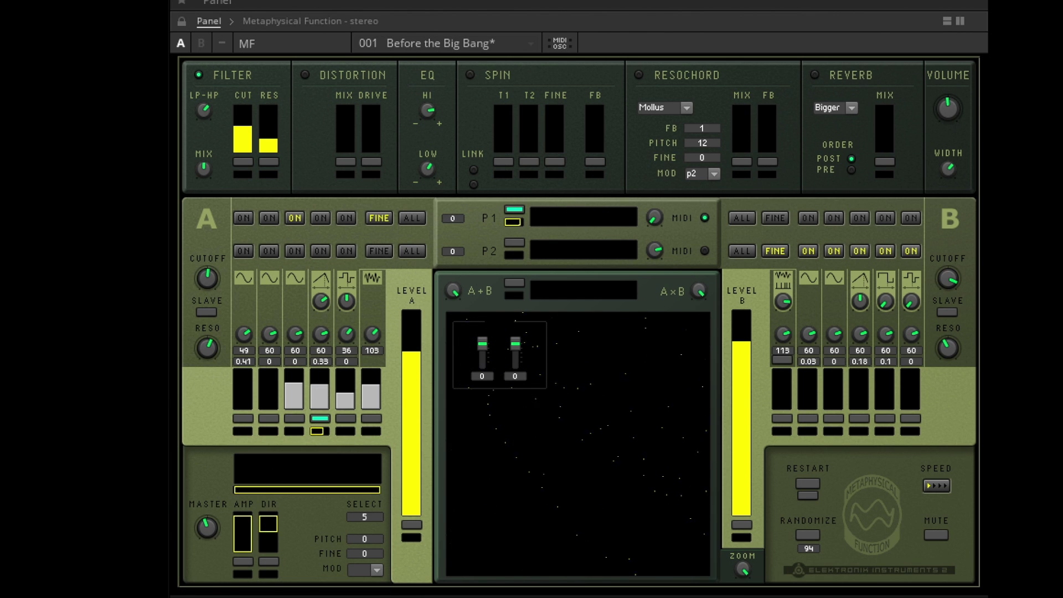
pyautogui.moveTo(182, 489); pyautogui.dragTo(307, 480)
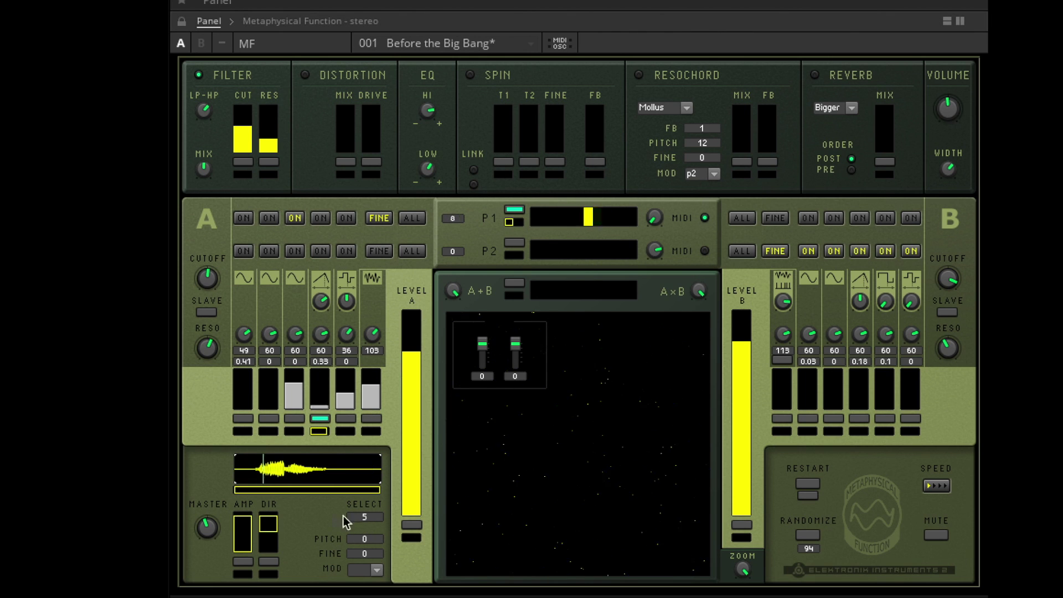
# - Trim the sample's start and end points to a short middle slice of FX-Ambience-13.wav
pyautogui.moveTo(304, 491); pyautogui.dragTo(244, 493)
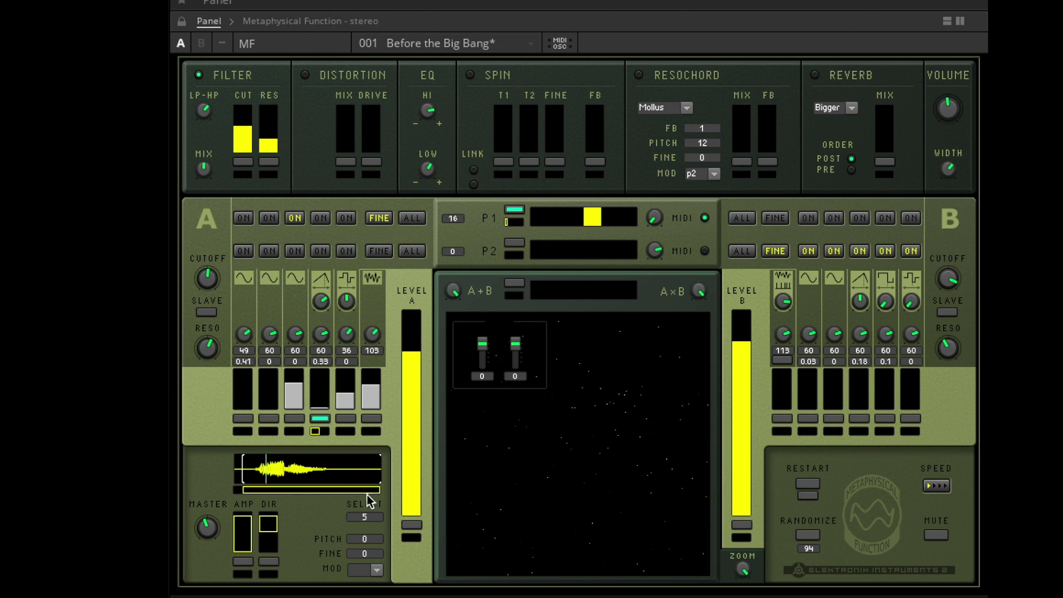
pyautogui.moveTo(378, 492); pyautogui.dragTo(299, 502)
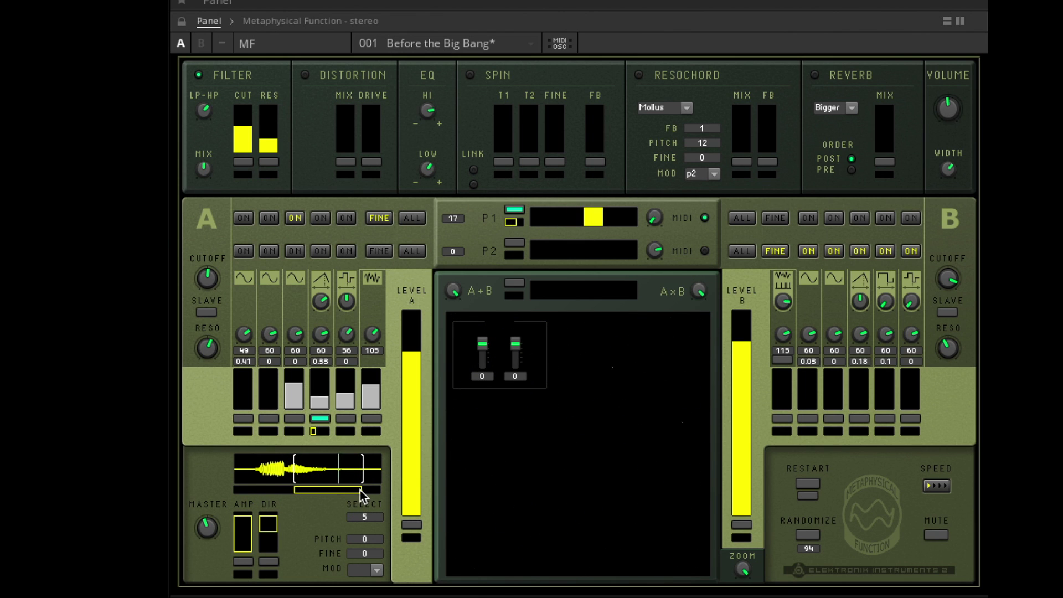
pyautogui.moveTo(360, 490); pyautogui.dragTo(323, 491)
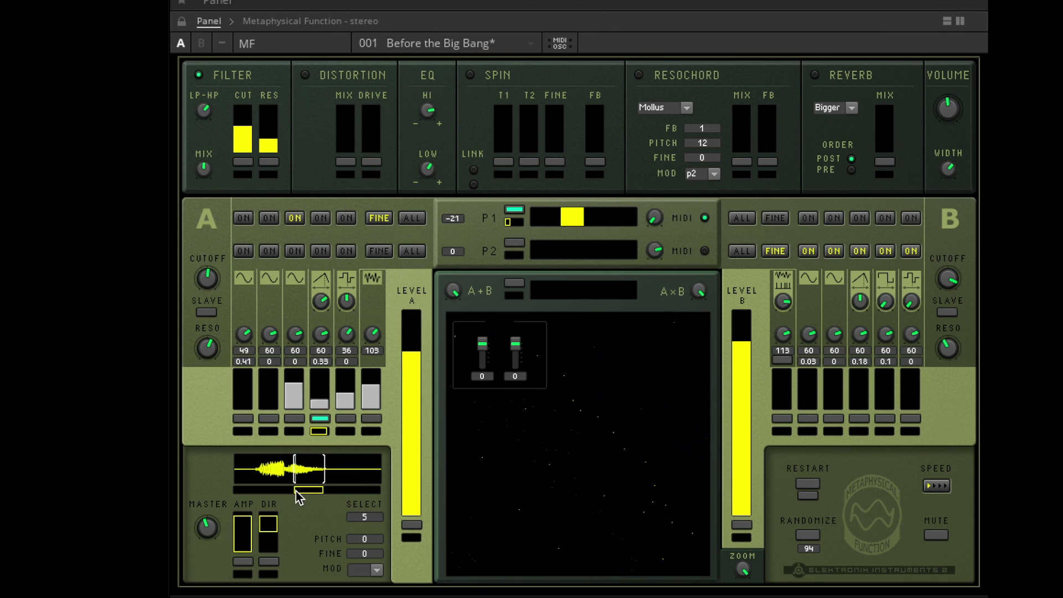
pyautogui.moveTo(284, 491); pyautogui.dragTo(256, 491)
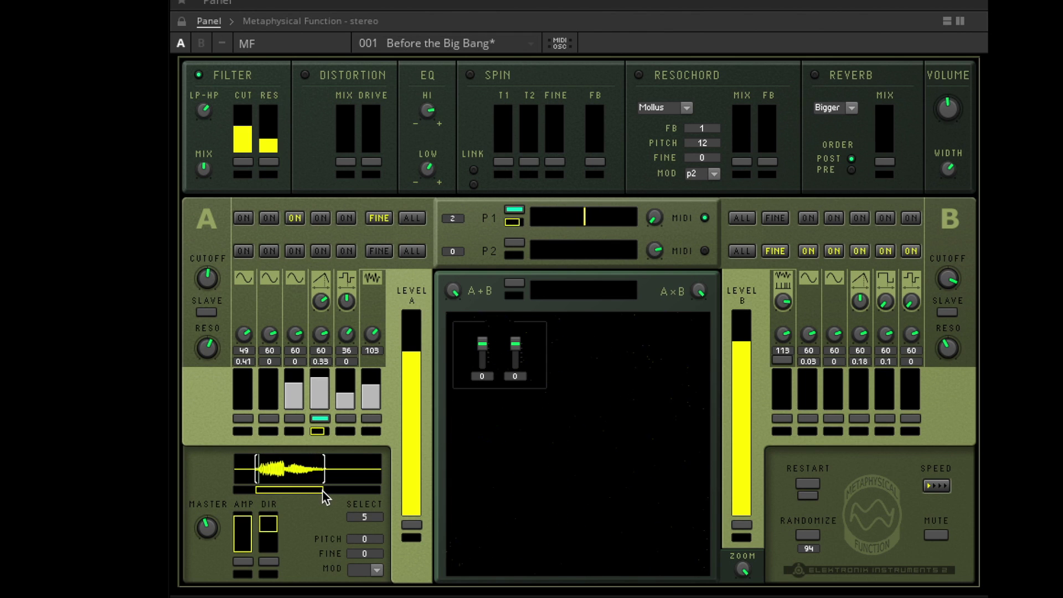
pyautogui.moveTo(323, 491)
pyautogui.mouseDown()
pyautogui.moveTo(276, 491)
pyautogui.moveTo(317, 497)
pyautogui.mouseUp()
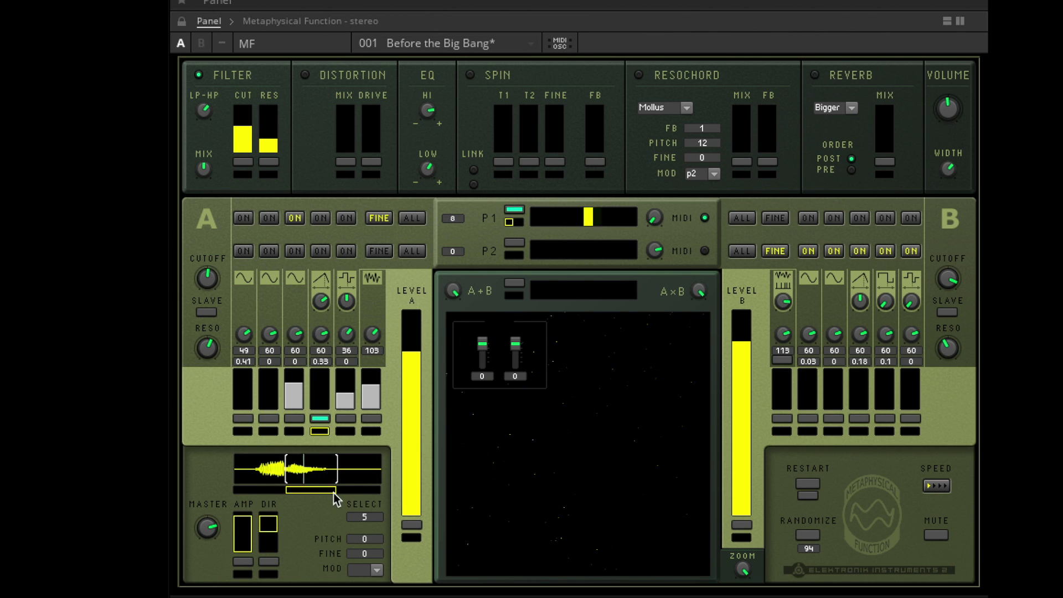
pyautogui.moveTo(333, 493)
pyautogui.mouseDown()
pyautogui.moveTo(351, 494)
pyautogui.moveTo(326, 500)
pyautogui.moveTo(326, 489)
pyautogui.moveTo(339, 493)
pyautogui.mouseUp()
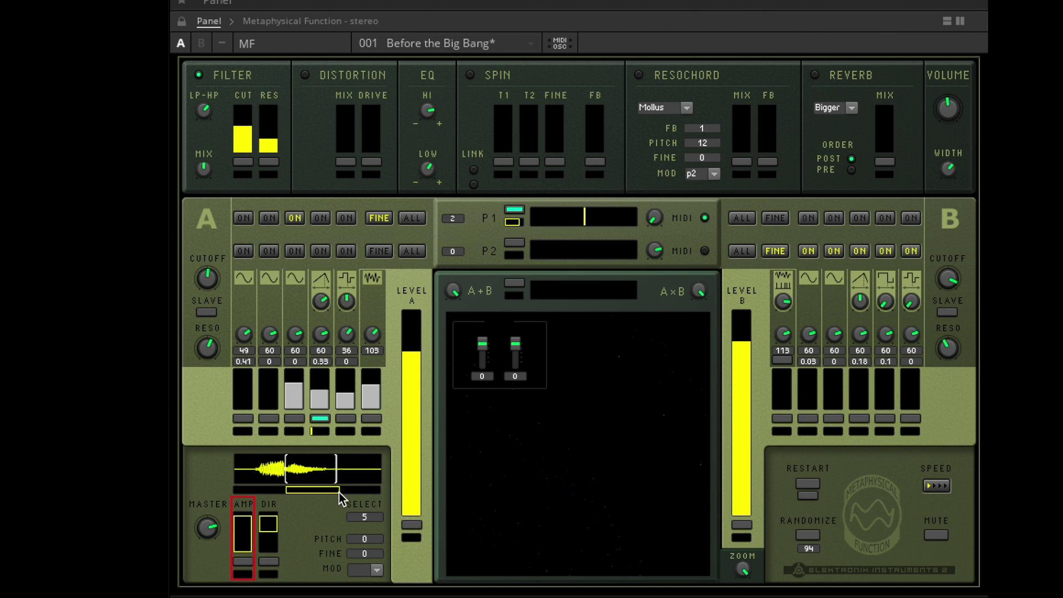
# - Lower the sample player's DIR value near its minimum and set the empty direction slot
pyautogui.click(268, 535)
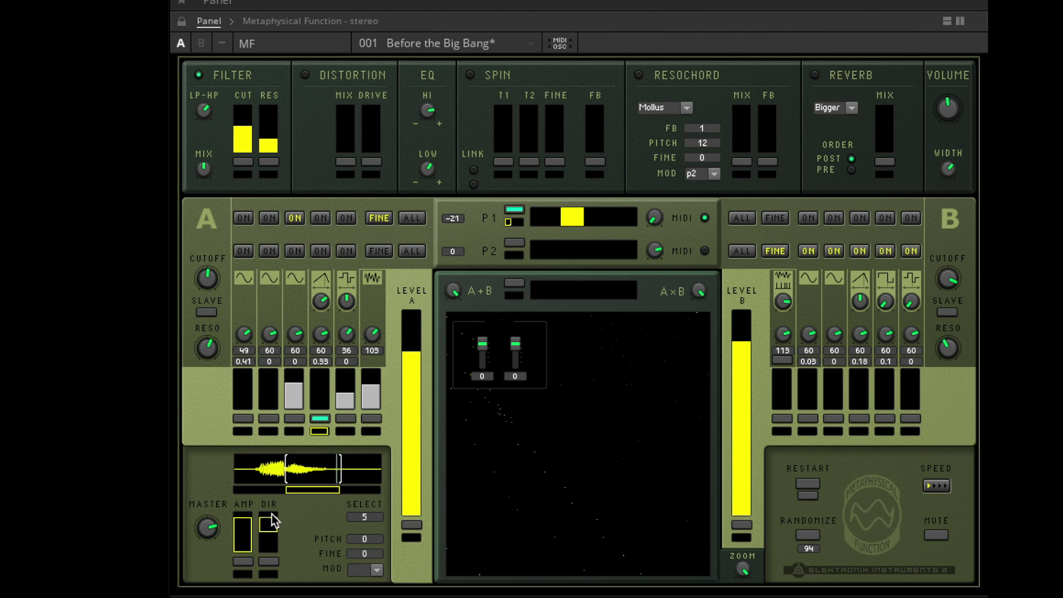
pyautogui.moveTo(271, 516); pyautogui.dragTo(271, 546)
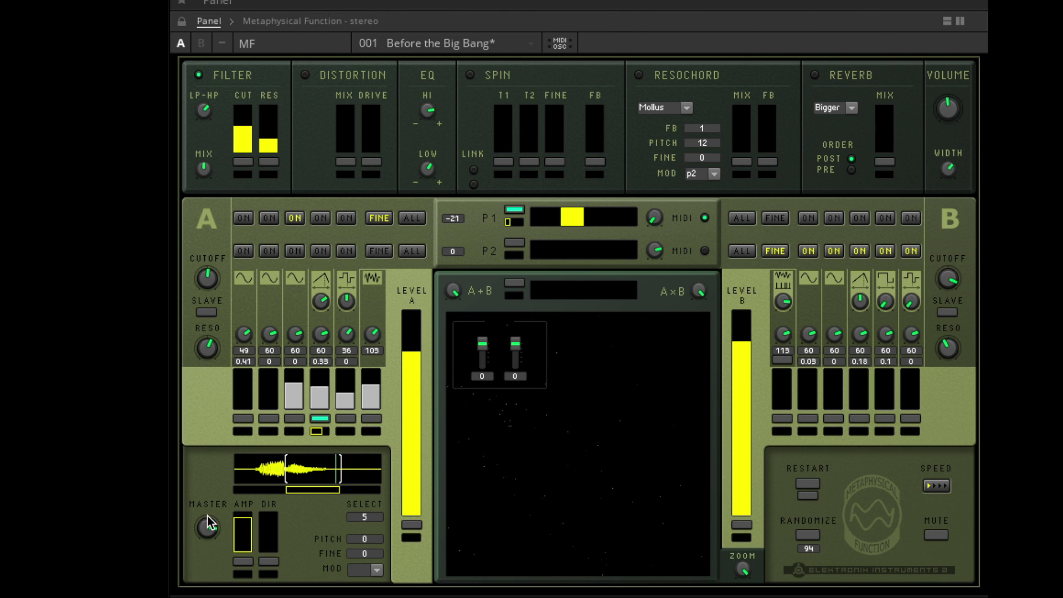
pyautogui.click(268, 530)
pyautogui.moveTo(267, 528); pyautogui.dragTo(279, 551)
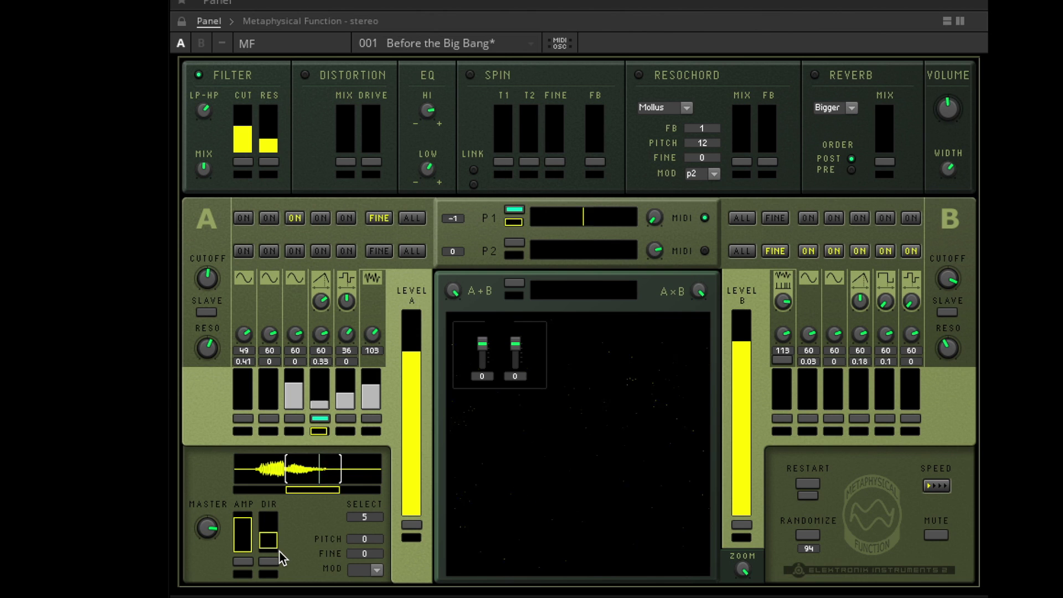
# - Set sample pitch to -4 and fine to 0.09, modulate from p1fine, and select sample 3
pyautogui.moveTo(370, 537); pyautogui.dragTo(369, 541)
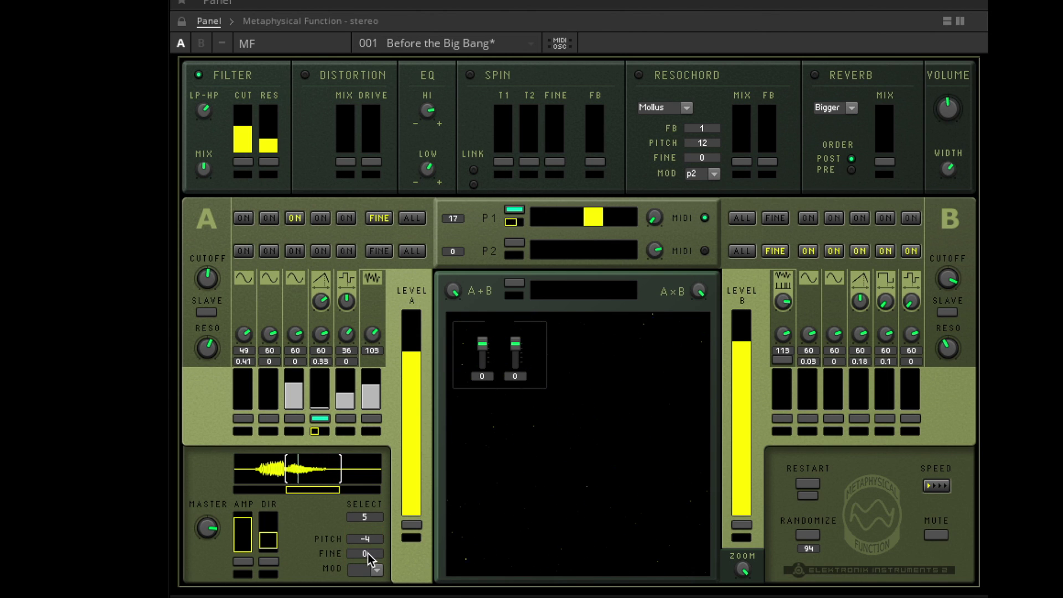
pyautogui.moveTo(368, 553)
pyautogui.mouseDown()
pyautogui.moveTo(371, 536)
pyautogui.moveTo(379, 566)
pyautogui.mouseUp()
pyautogui.click(379, 566)
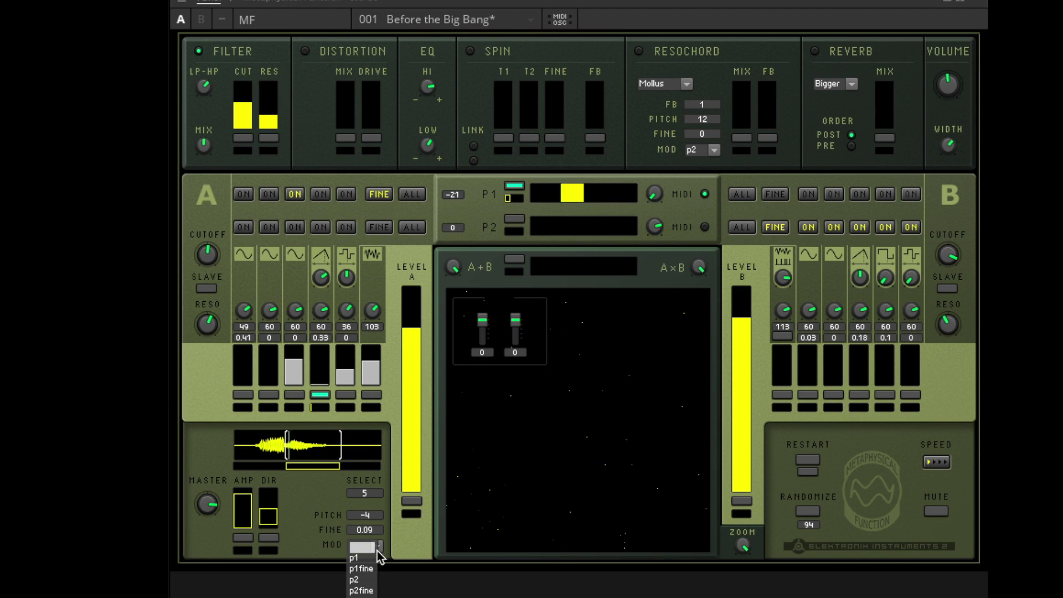
pyautogui.click(370, 567)
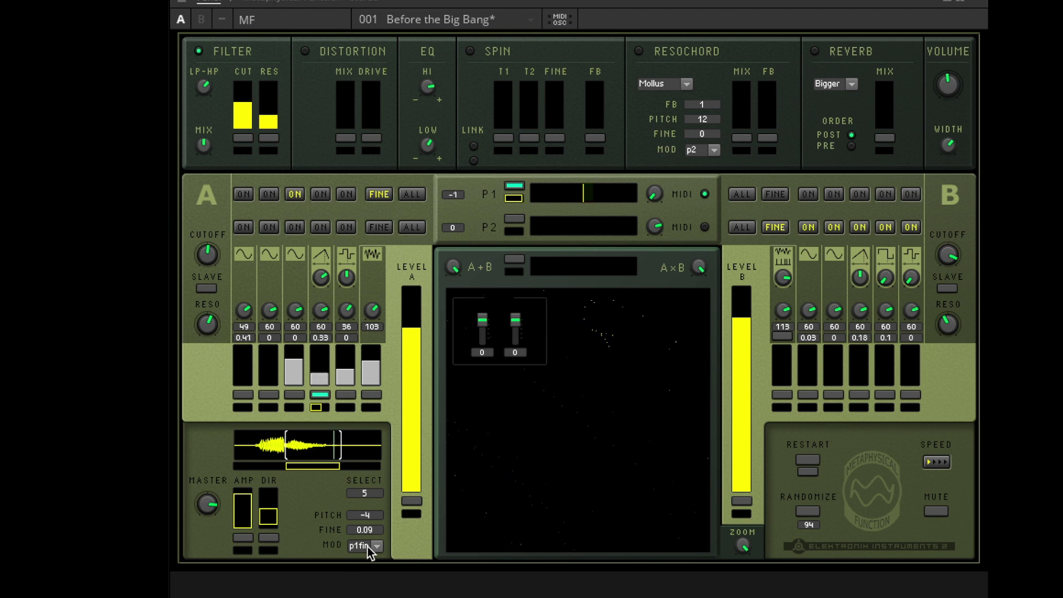
pyautogui.click(368, 546)
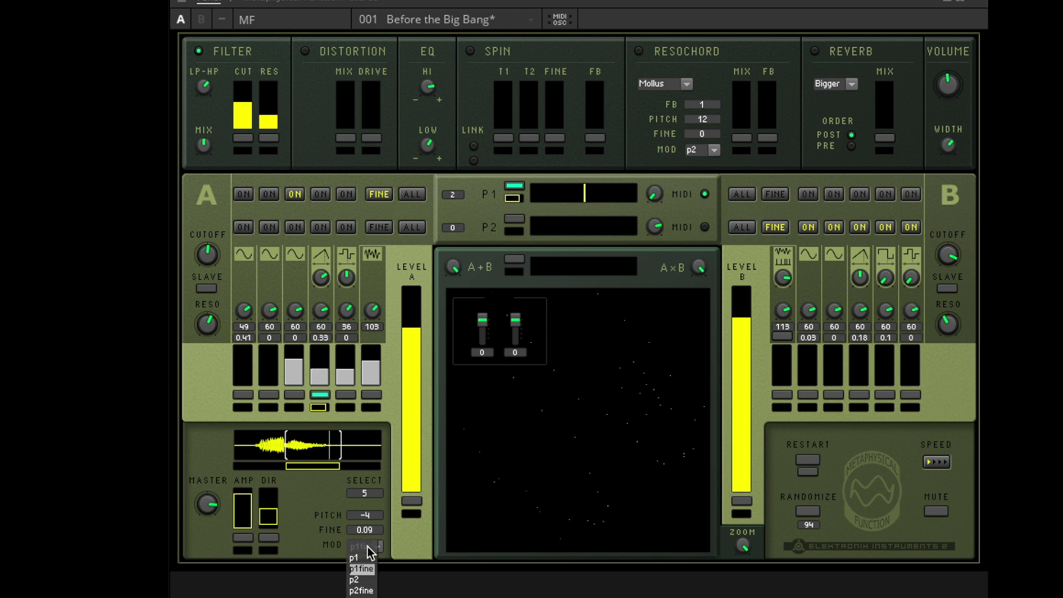
pyautogui.click(358, 547)
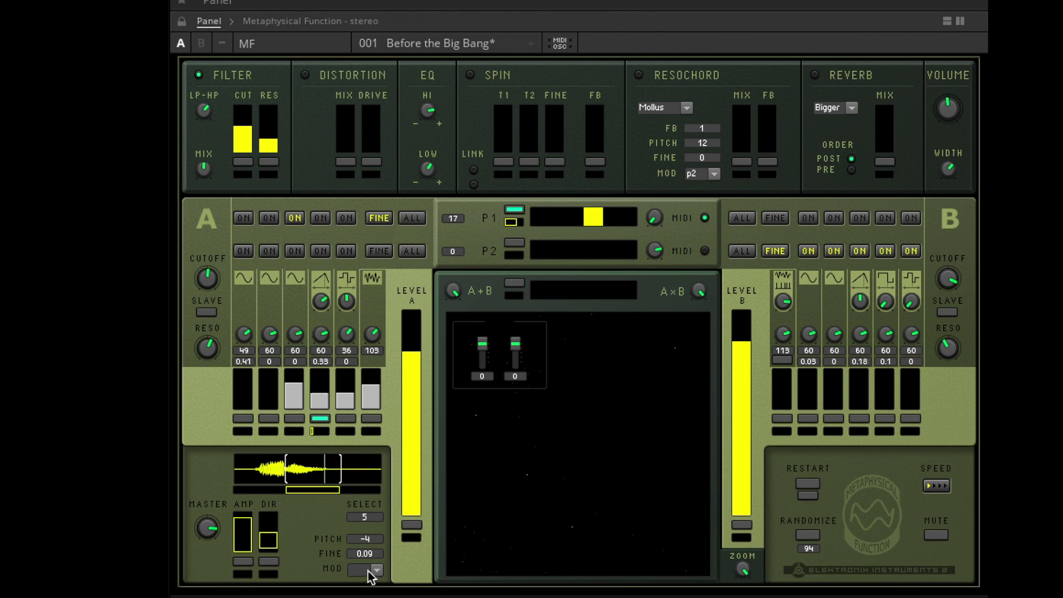
pyautogui.click(377, 546)
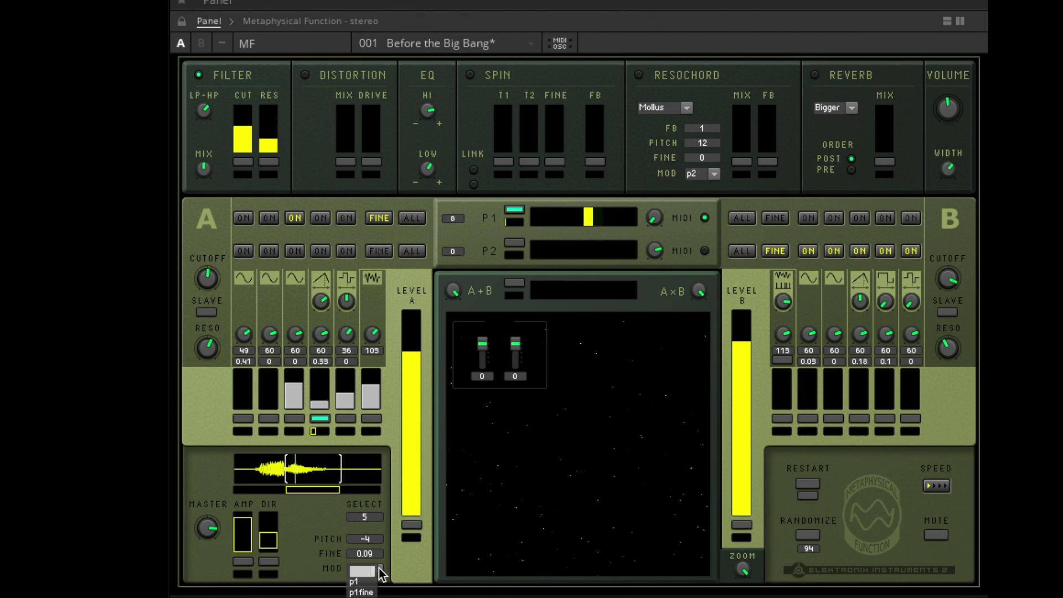
pyautogui.click(363, 591)
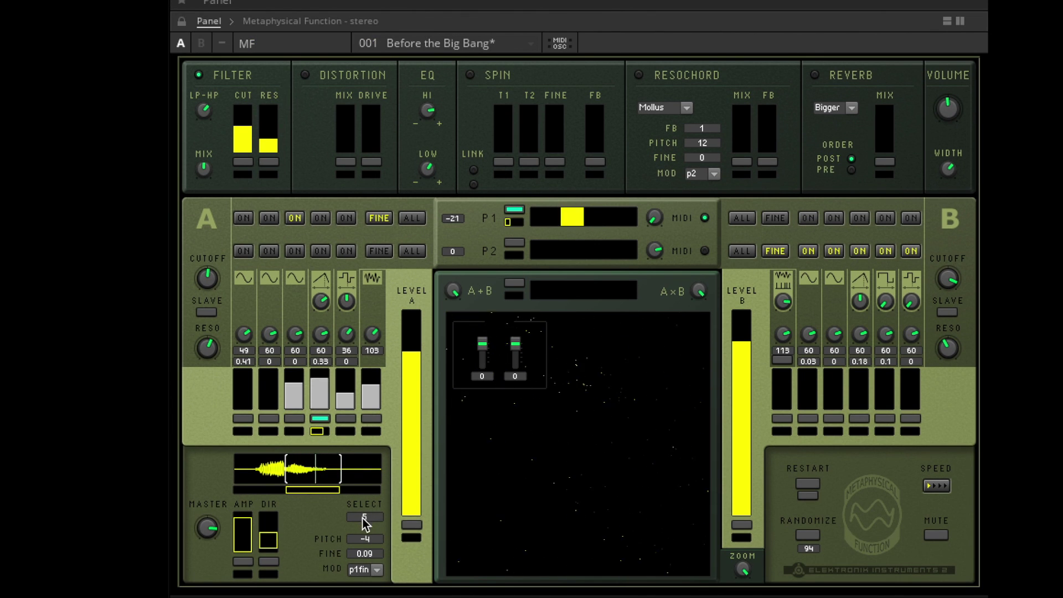
pyautogui.moveTo(362, 518); pyautogui.dragTo(364, 524)
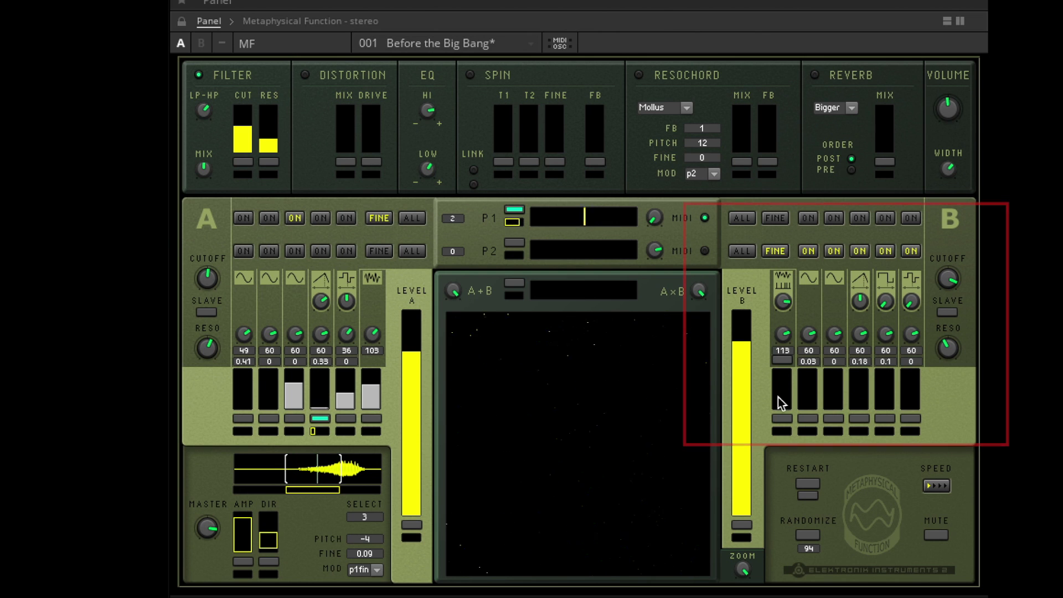
# - Raise oscillator B's first step level and set its first column's alternate value to 51
pyautogui.moveTo(787, 394); pyautogui.dragTo(786, 359)
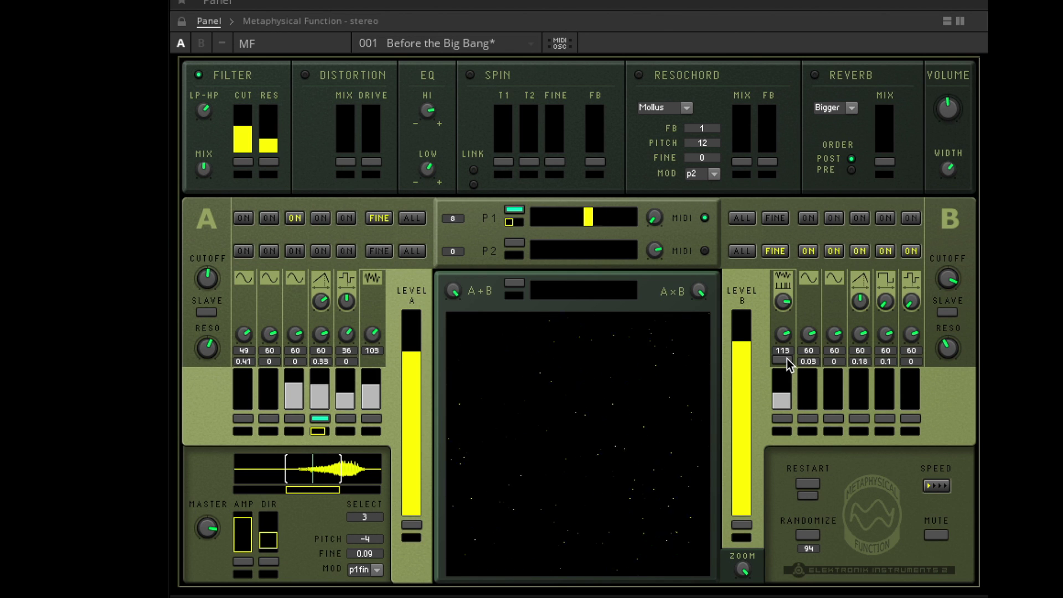
pyautogui.click(782, 361)
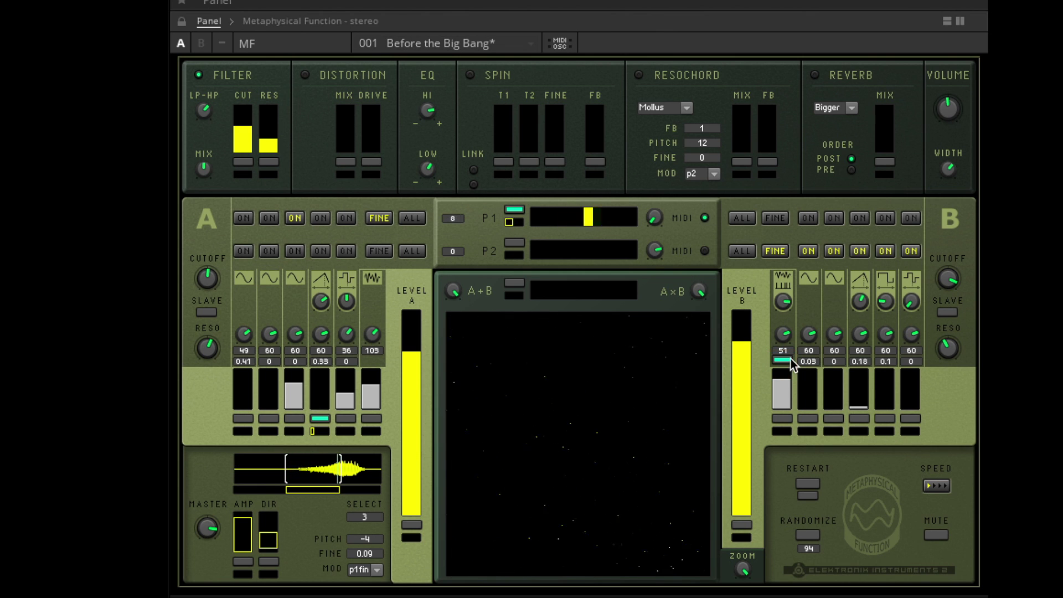
pyautogui.moveTo(785, 355); pyautogui.dragTo(783, 359)
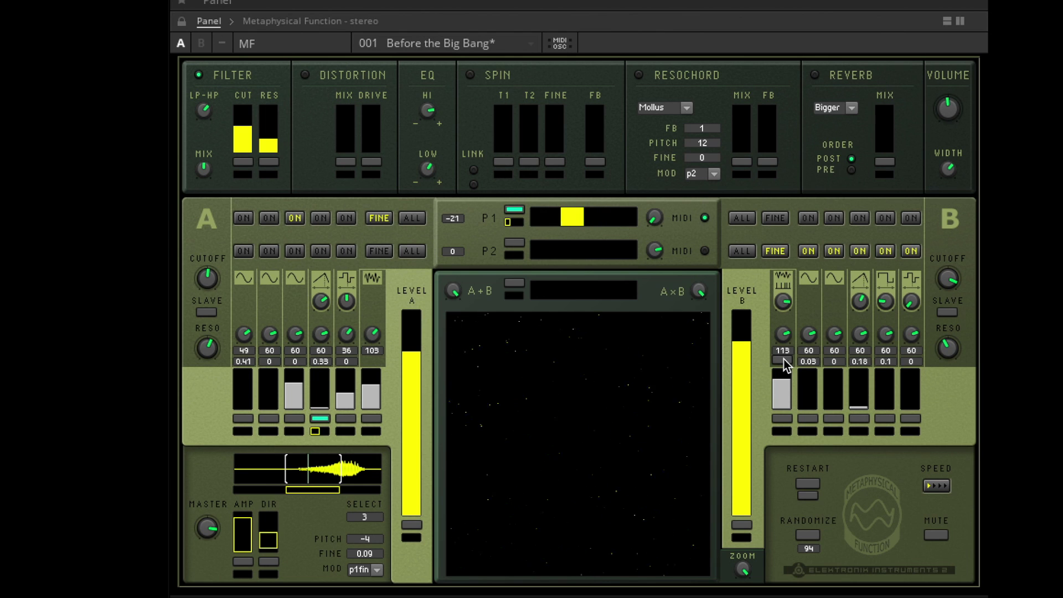
pyautogui.click(783, 360)
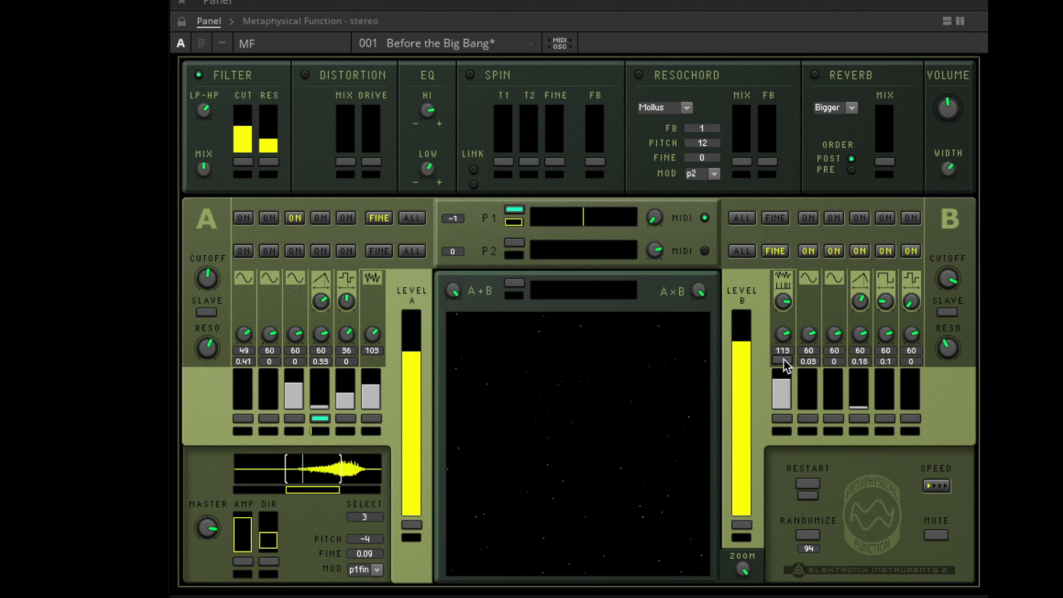
pyautogui.click(783, 360)
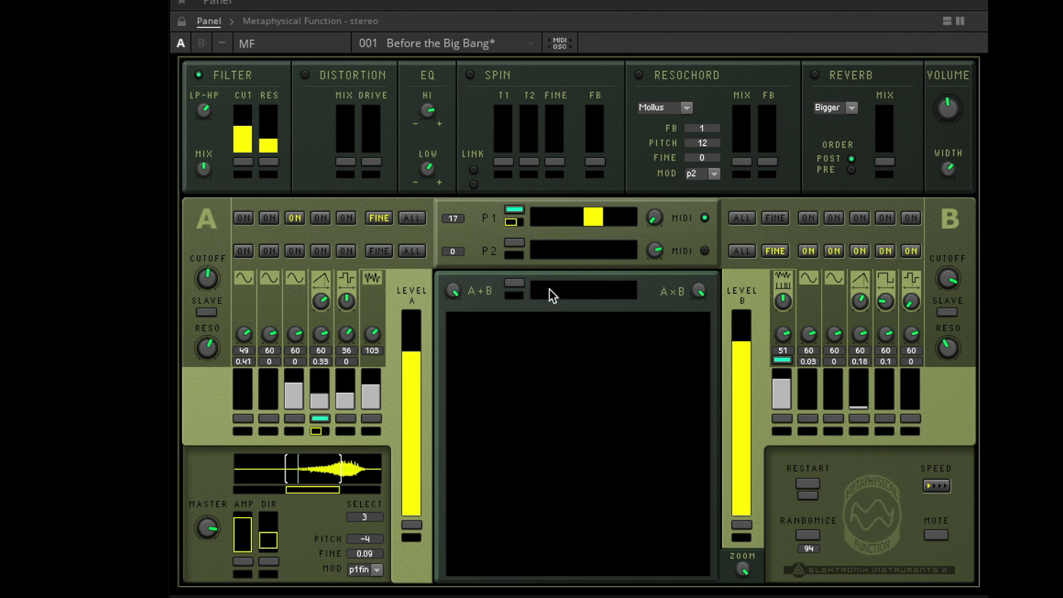
# - Set the A+B / A×B blend to about 60% and raise B's first column value to 44
pyautogui.moveTo(541, 294); pyautogui.dragTo(752, 297)
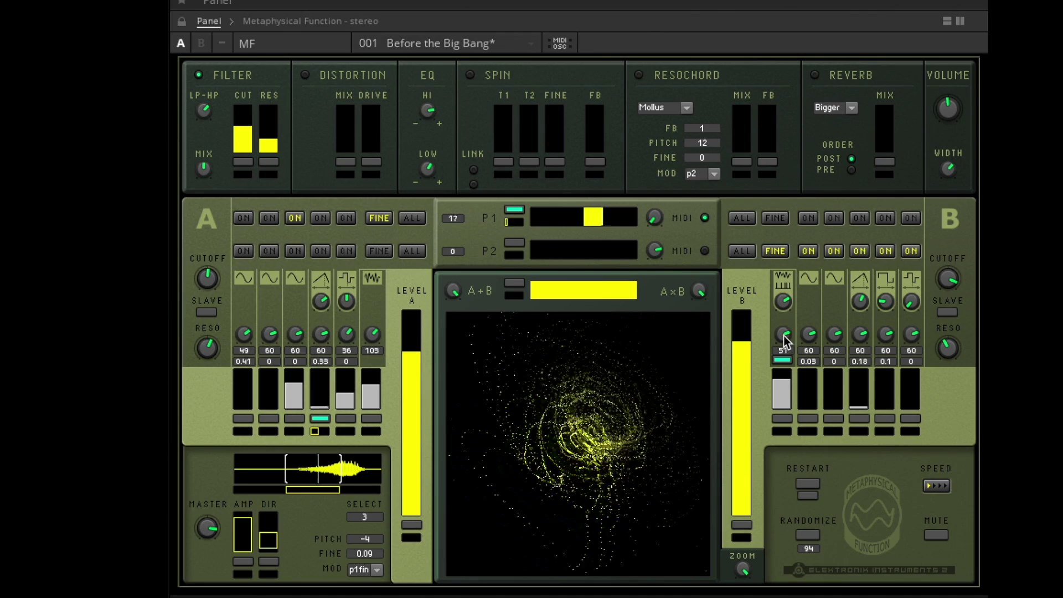
pyautogui.moveTo(784, 338)
pyautogui.mouseDown()
pyautogui.moveTo(790, 325)
pyautogui.moveTo(782, 367)
pyautogui.moveTo(783, 304)
pyautogui.moveTo(782, 353)
pyautogui.mouseUp()
pyautogui.click(783, 362)
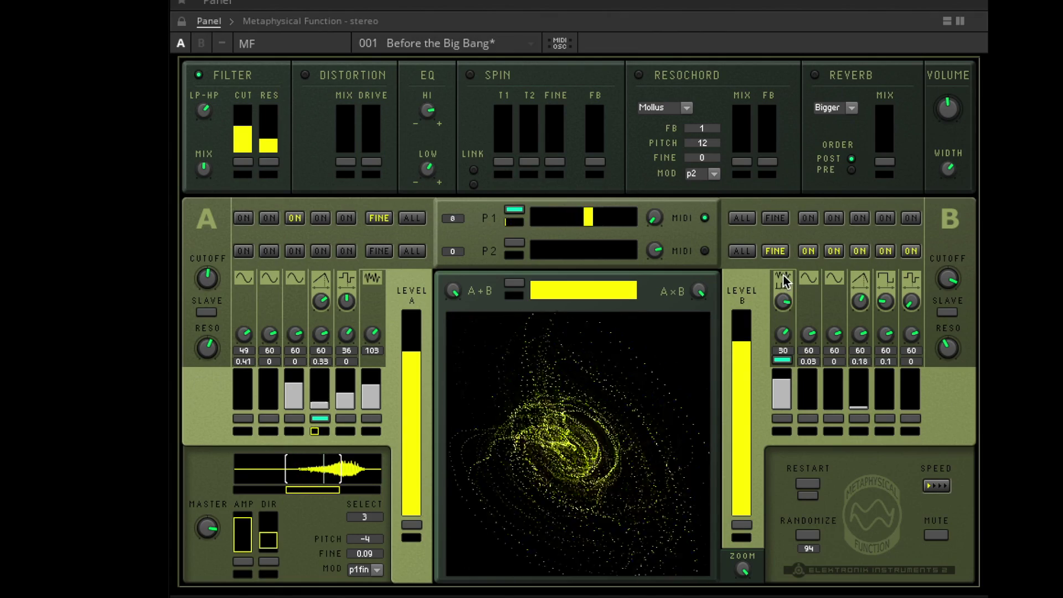
pyautogui.moveTo(785, 326); pyautogui.dragTo(785, 312)
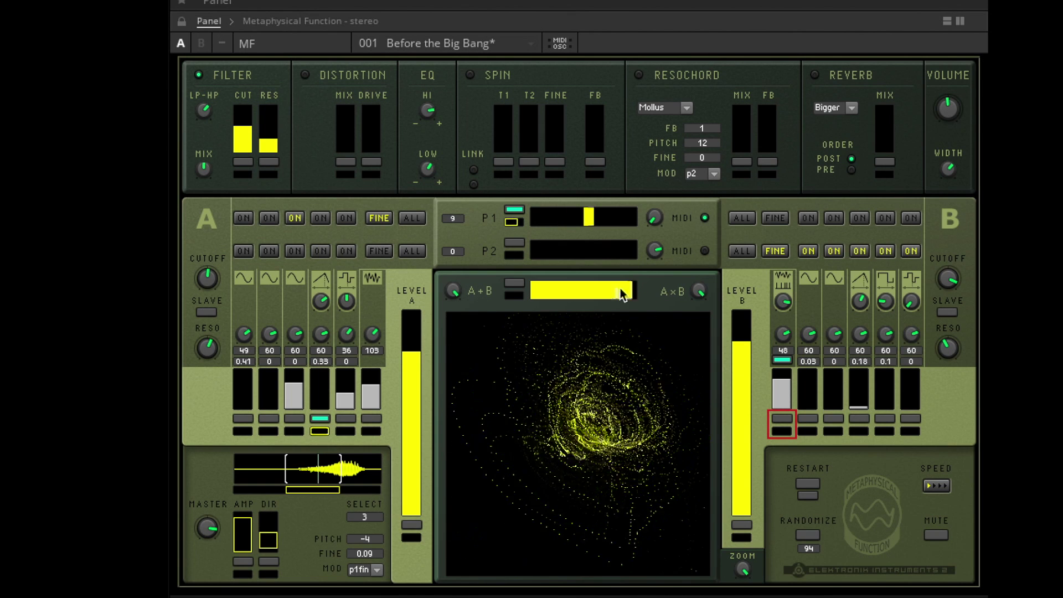
pyautogui.moveTo(620, 289); pyautogui.dragTo(545, 295)
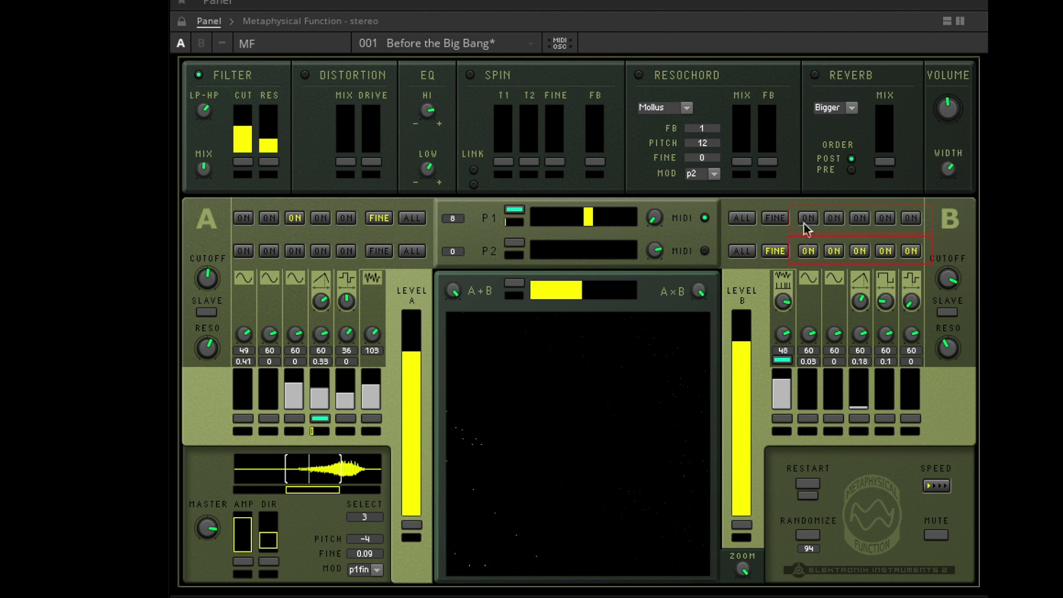
# - Switch off oscillator B's lower-row partials, turn on the third upper partial, and enable upper-row fine
pyautogui.click(808, 251)
pyautogui.click(834, 251)
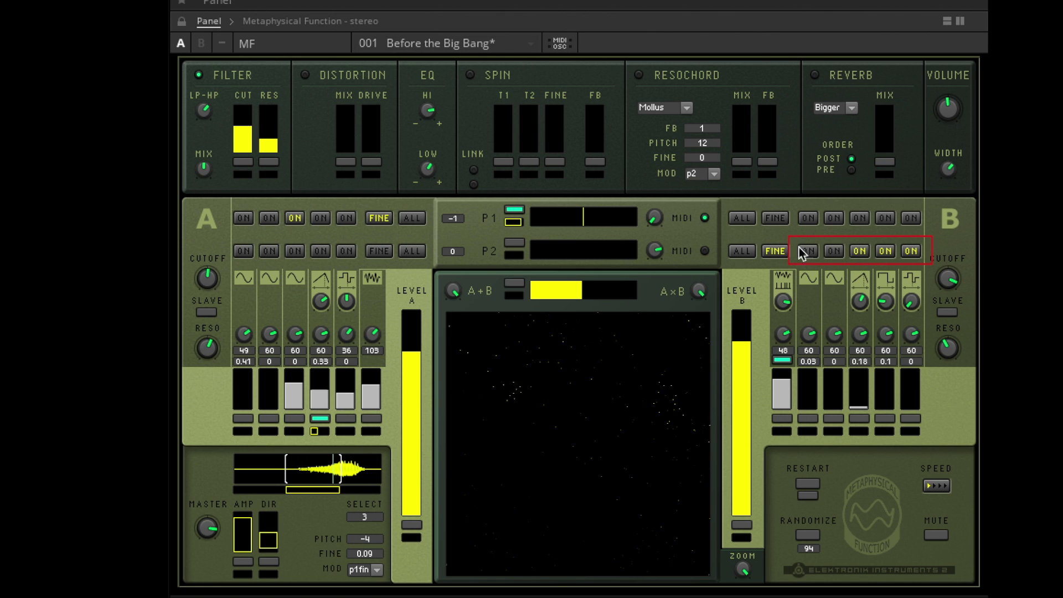
pyautogui.click(885, 252)
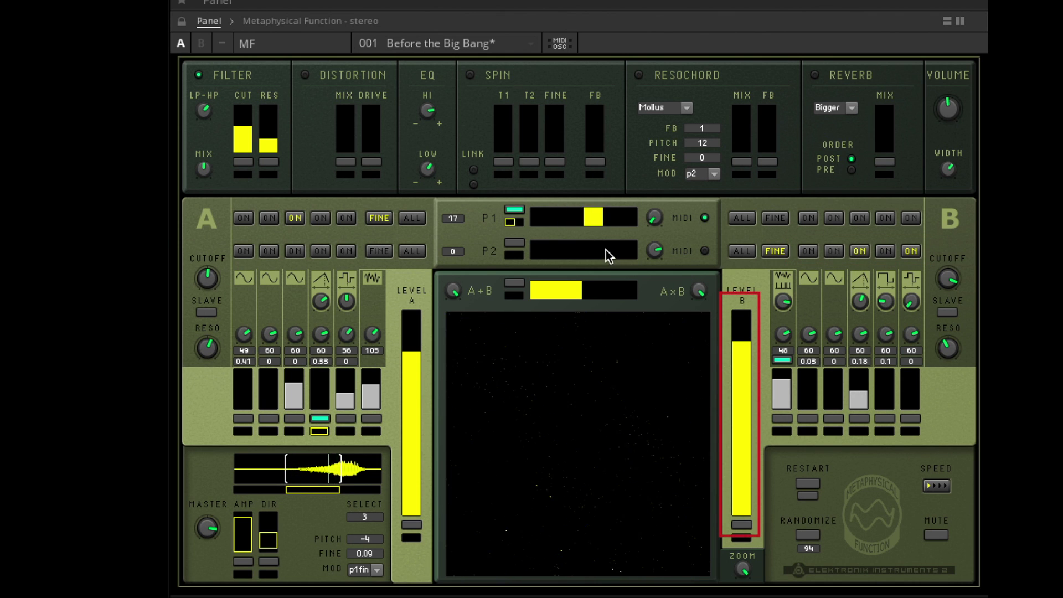
pyautogui.click(859, 217)
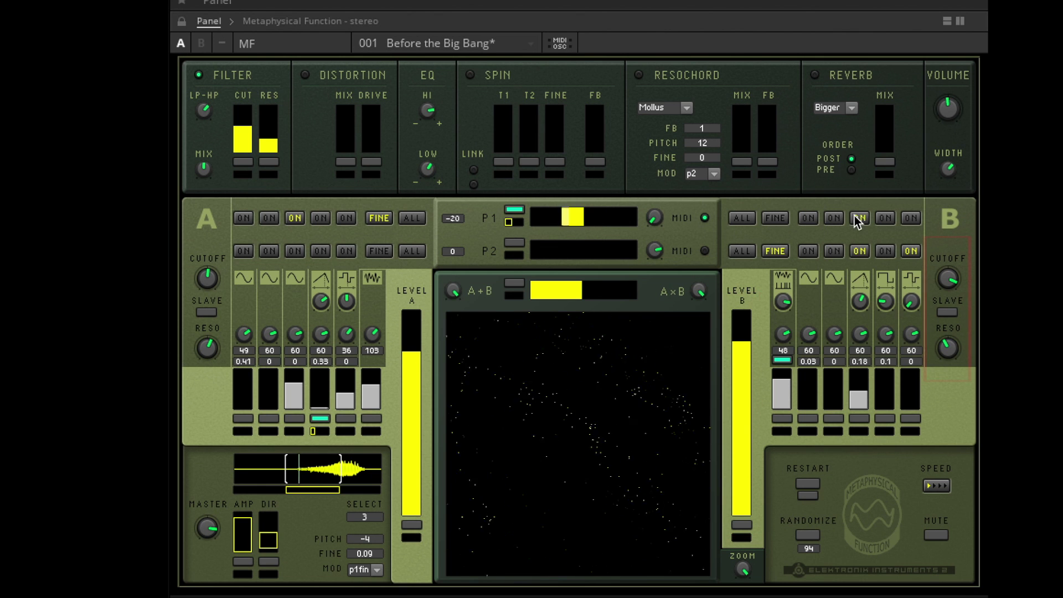
pyautogui.click(775, 218)
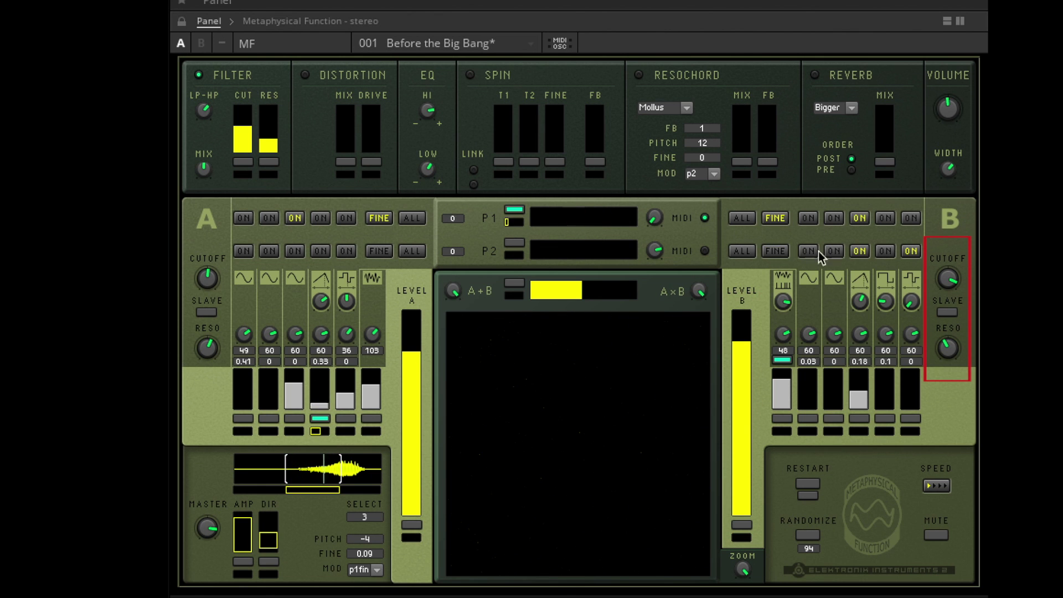
pyautogui.click(860, 251)
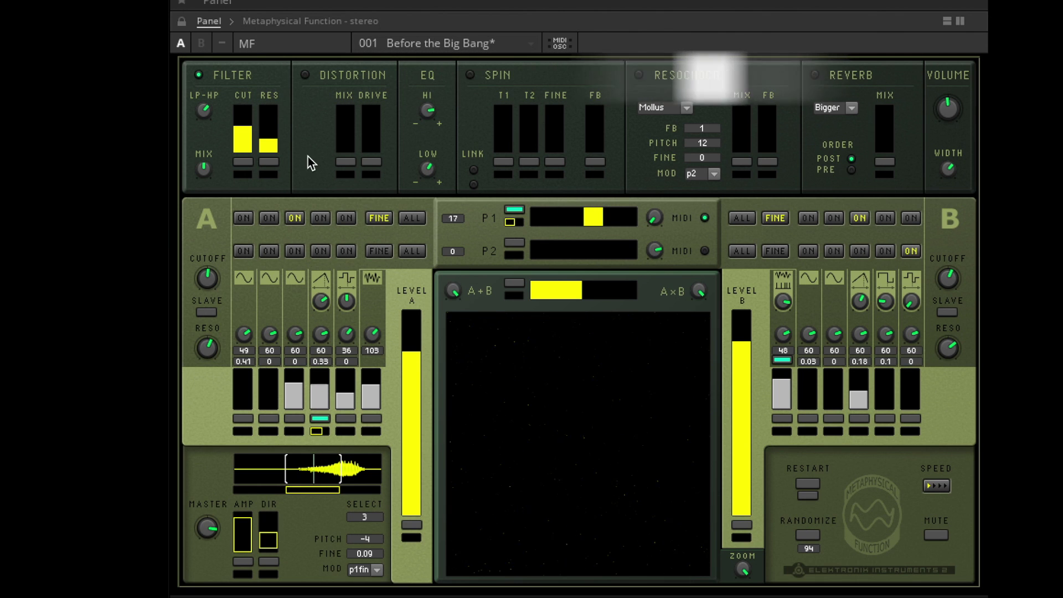
# - Toggle the Filter, lower its LP-HP blend, adjust resonance, and push Distortion drive nearly full
pyautogui.click(198, 75)
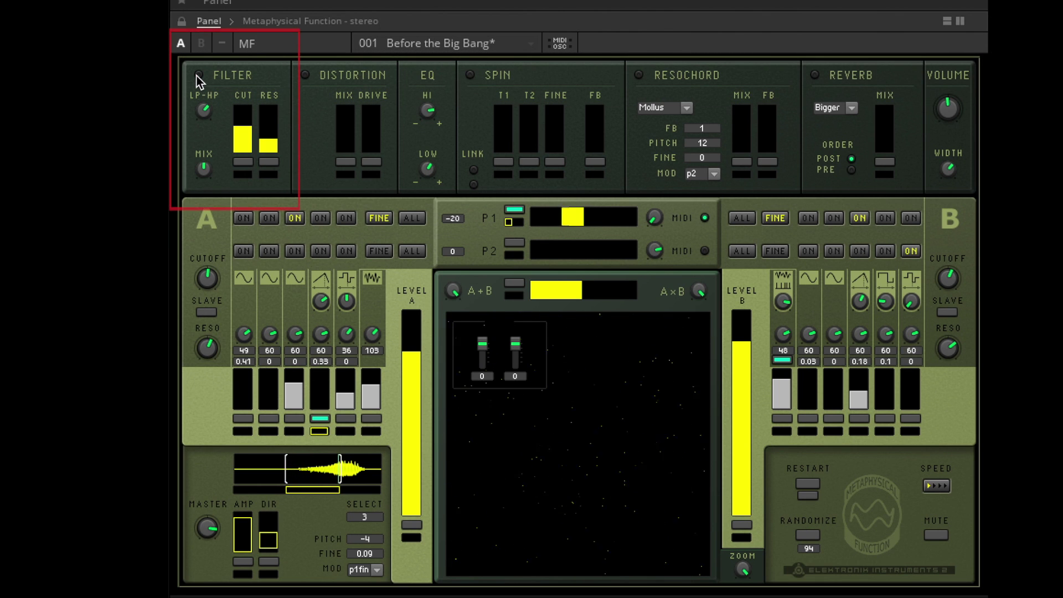
pyautogui.click(199, 74)
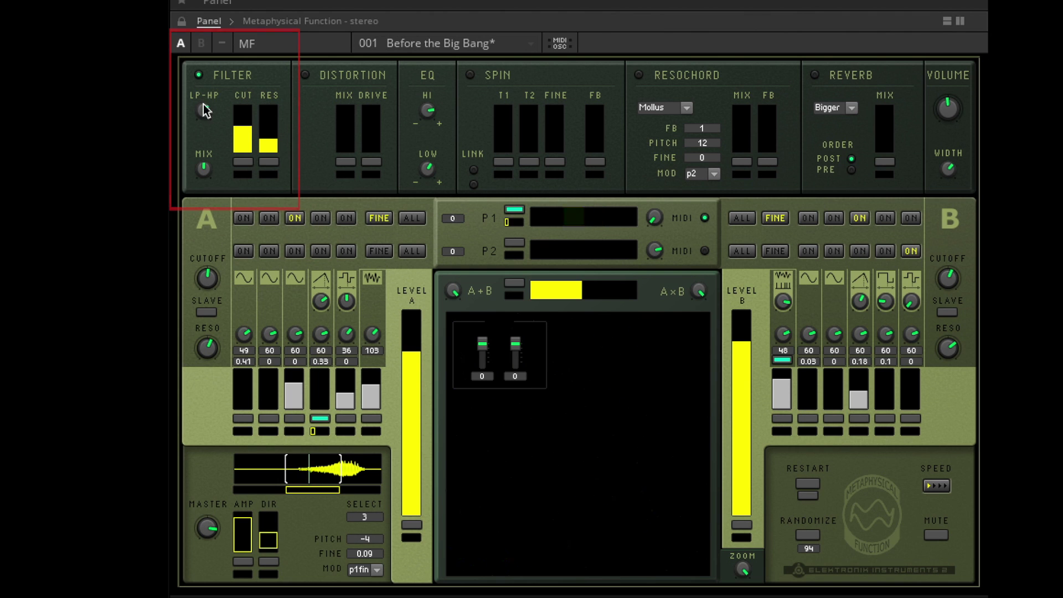
pyautogui.moveTo(204, 110); pyautogui.dragTo(210, 197)
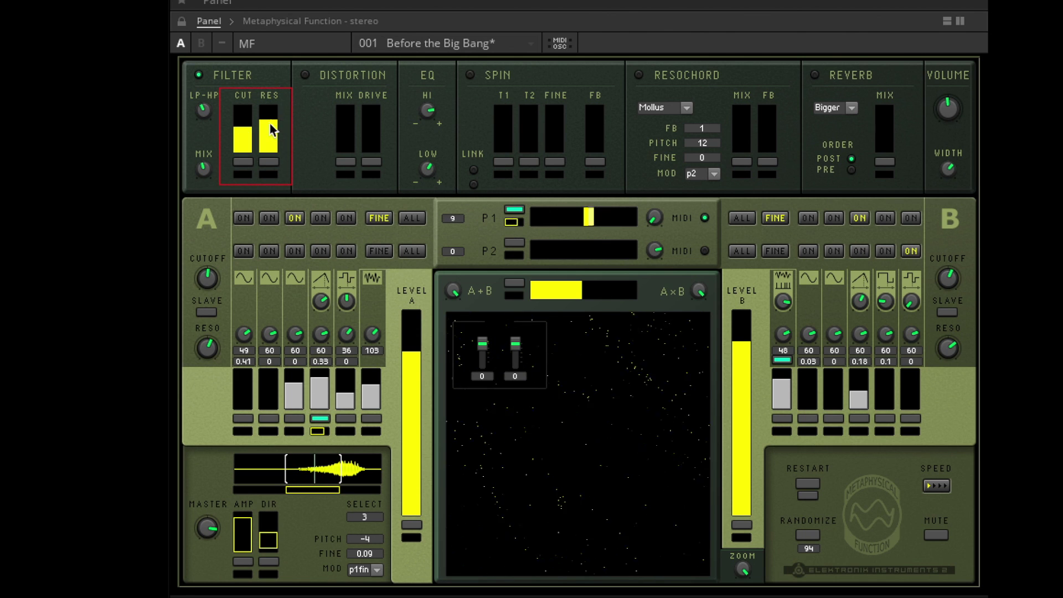
pyautogui.moveTo(277, 114); pyautogui.dragTo(270, 132)
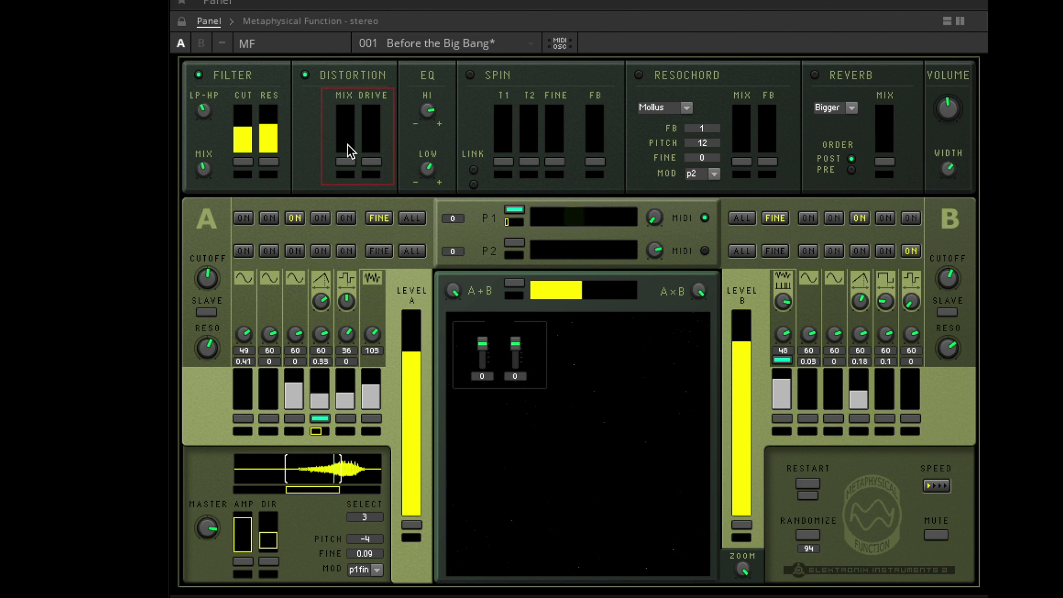
pyautogui.click(371, 131)
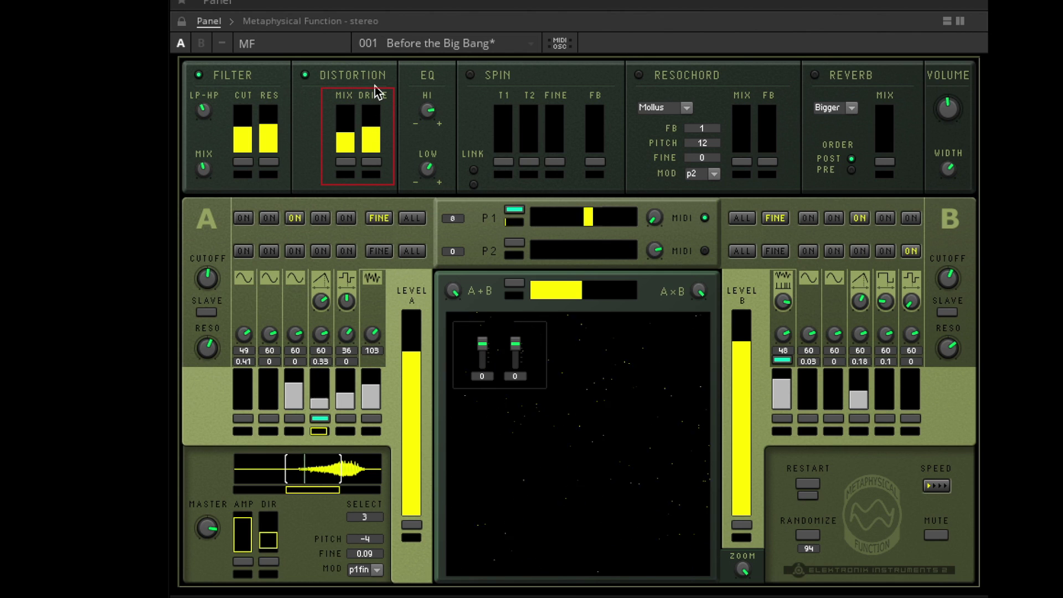
pyautogui.moveTo(364, 128); pyautogui.dragTo(370, 104)
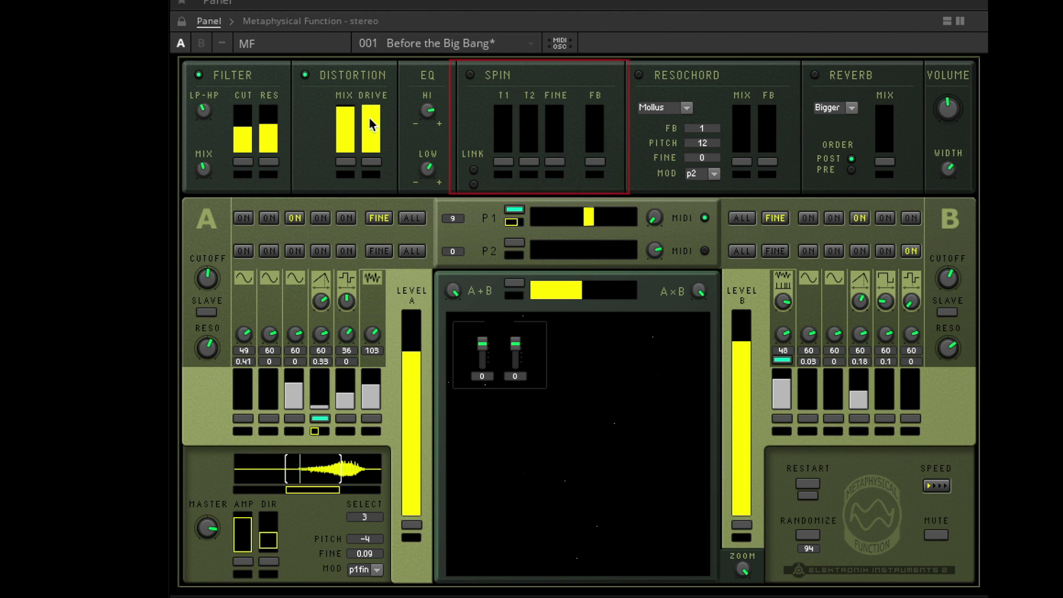
# - Return Distortion drive to half, switch on Spin, and raise its T2 and FINE to about half
pyautogui.moveTo(370, 131); pyautogui.dragTo(349, 191)
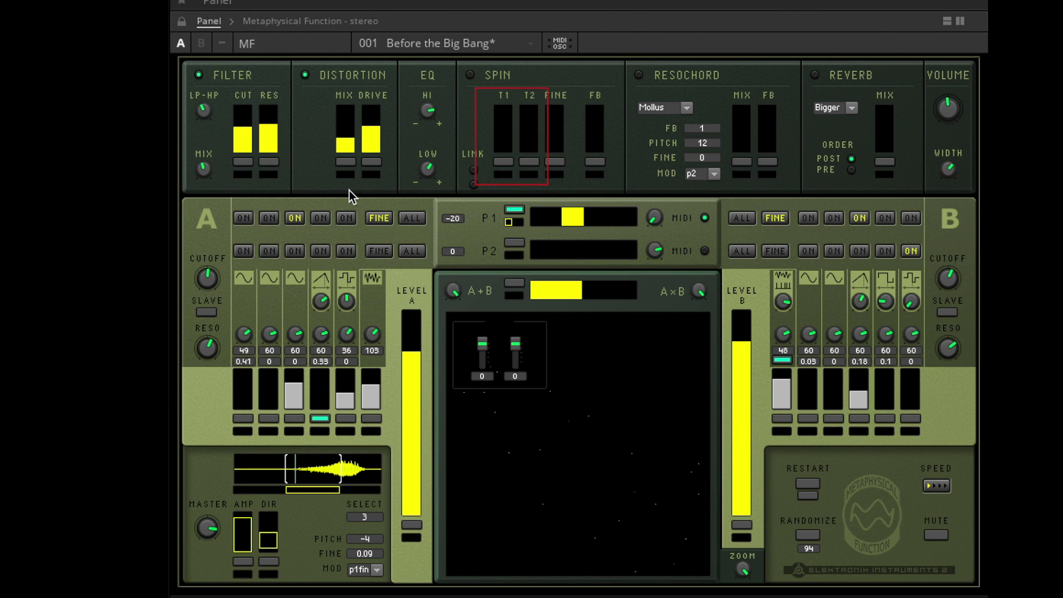
pyautogui.click(471, 75)
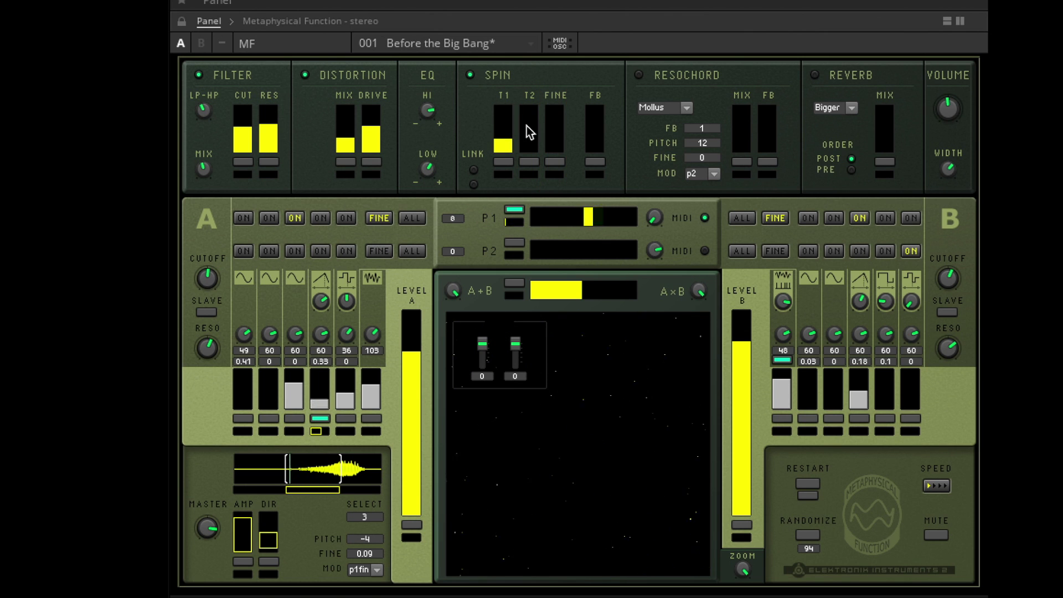
pyautogui.moveTo(533, 99); pyautogui.dragTo(535, 93)
pyautogui.moveTo(557, 135)
pyautogui.mouseDown()
pyautogui.moveTo(560, 117)
pyautogui.moveTo(601, 97)
pyautogui.mouseUp()
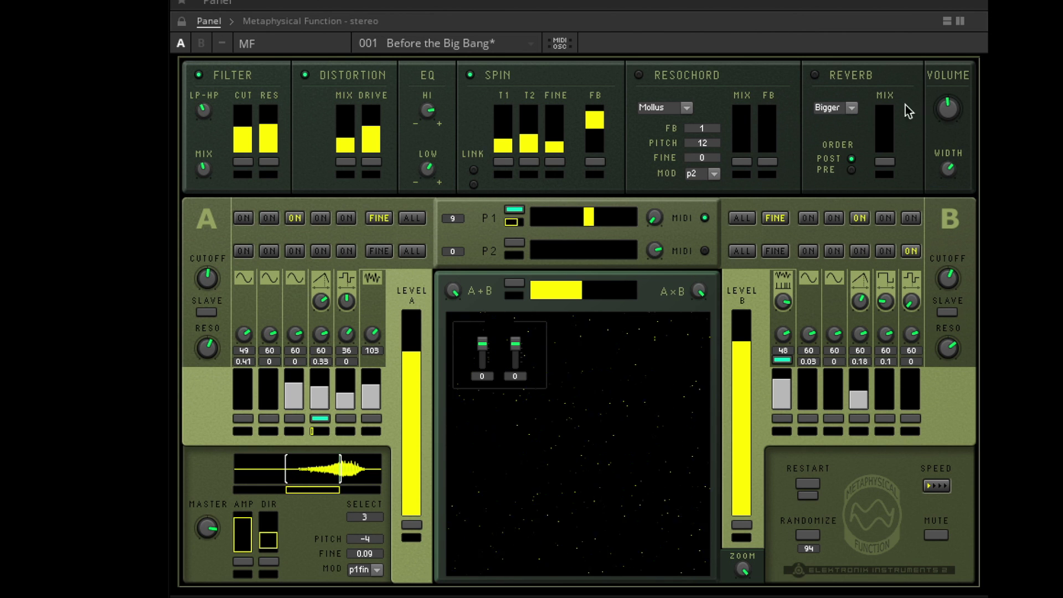
pyautogui.moveTo(948, 108)
pyautogui.mouseDown()
pyautogui.moveTo(948, 90)
pyautogui.moveTo(947, 106)
pyautogui.mouseUp()
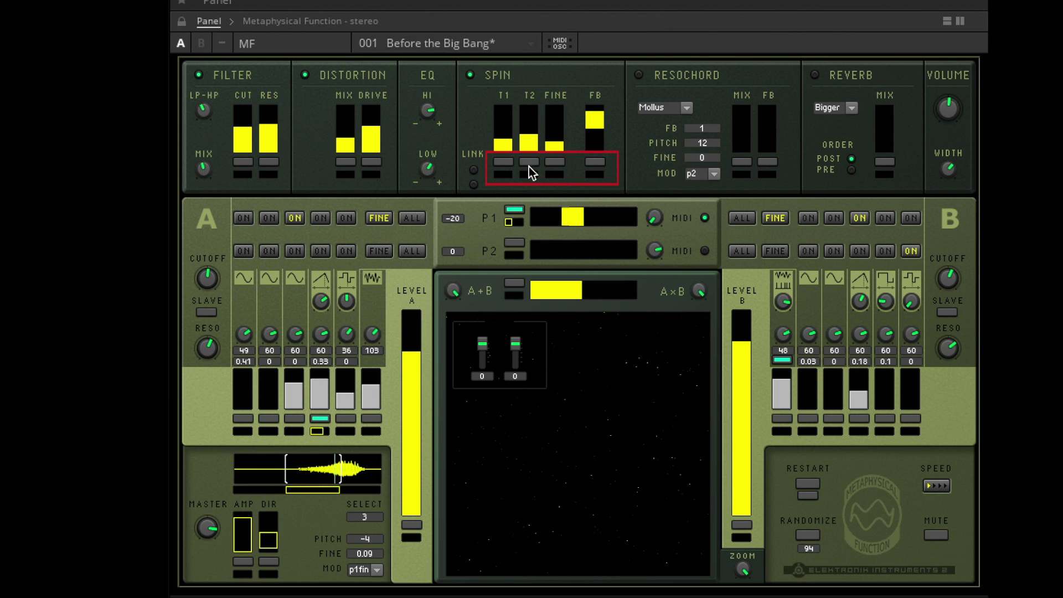
pyautogui.moveTo(551, 155)
pyautogui.mouseDown()
pyautogui.moveTo(556, 172)
pyautogui.moveTo(556, 129)
pyautogui.moveTo(506, 111)
pyautogui.moveTo(503, 93)
pyautogui.mouseUp()
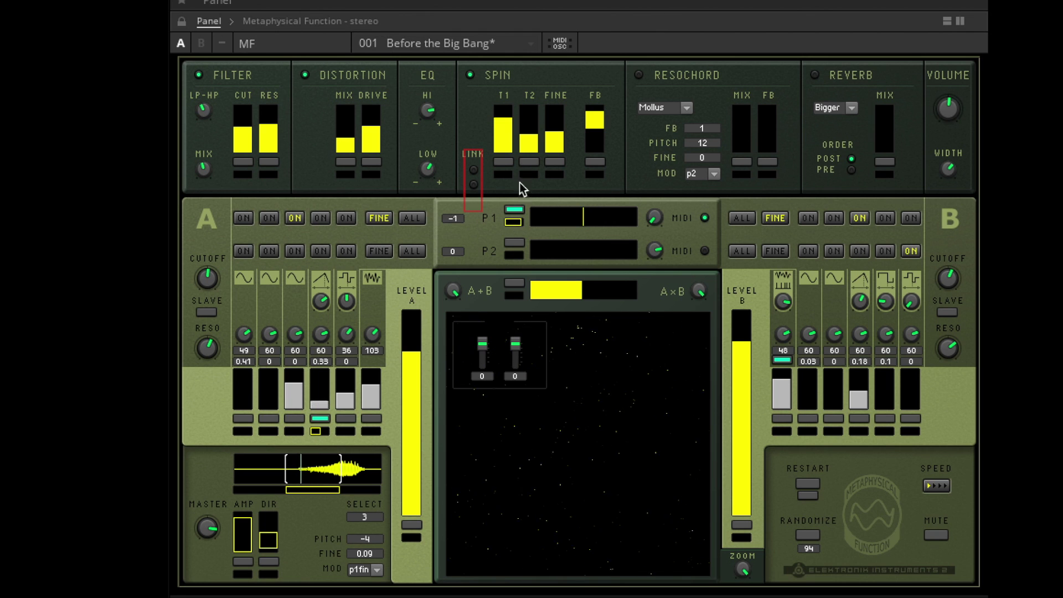
# - Turn on the Spin link options and raise the T1 time level higher
pyautogui.click(474, 184)
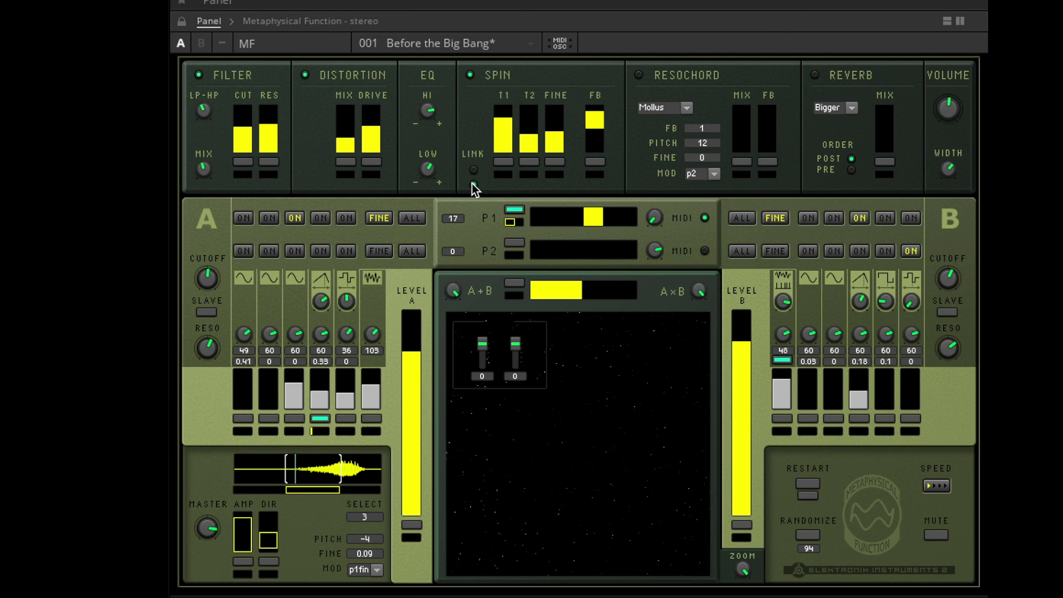
pyautogui.click(474, 170)
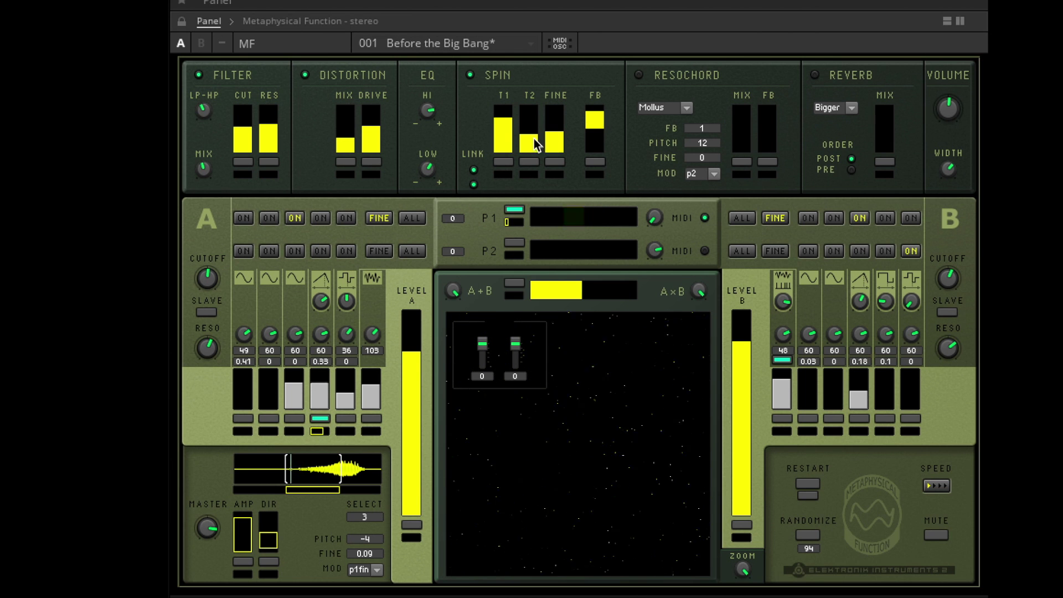
pyautogui.moveTo(535, 144); pyautogui.dragTo(509, 104)
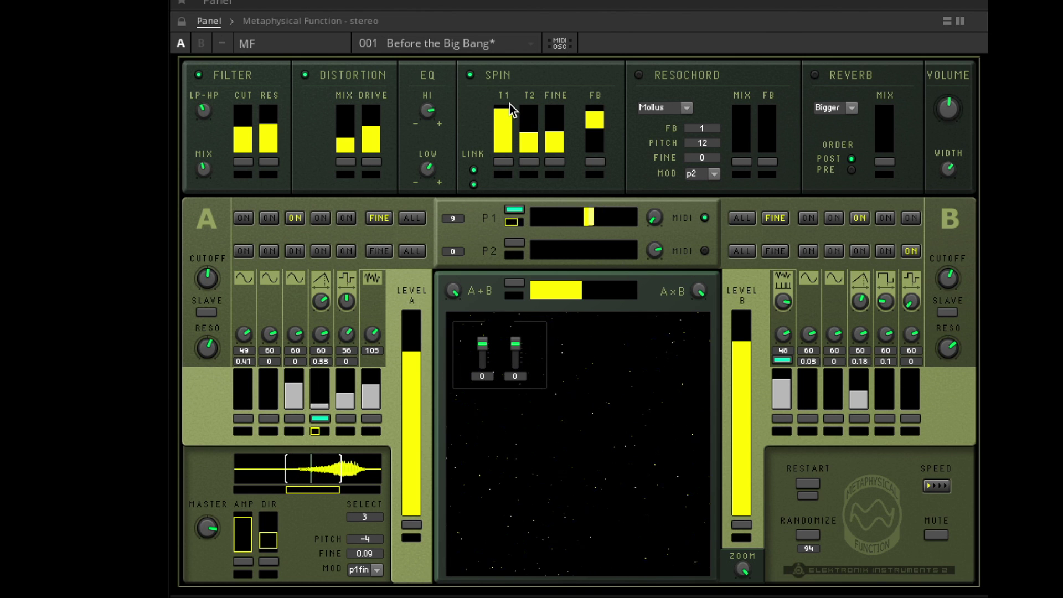
# - Turn off the Spin link and enable the Resochord with the J. Brown chord preset
pyautogui.click(473, 185)
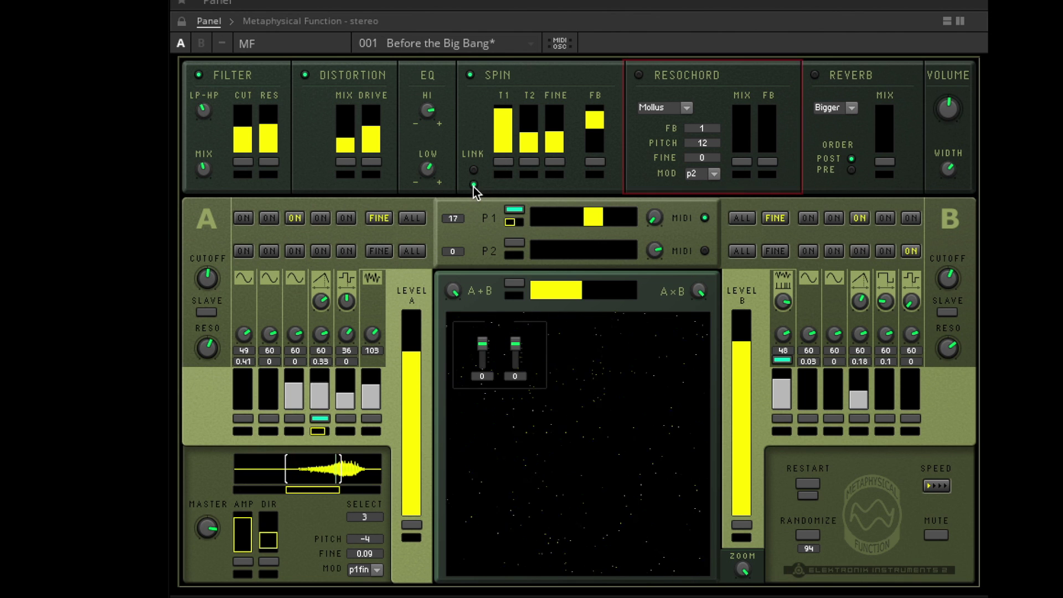
pyautogui.click(640, 75)
pyautogui.click(686, 108)
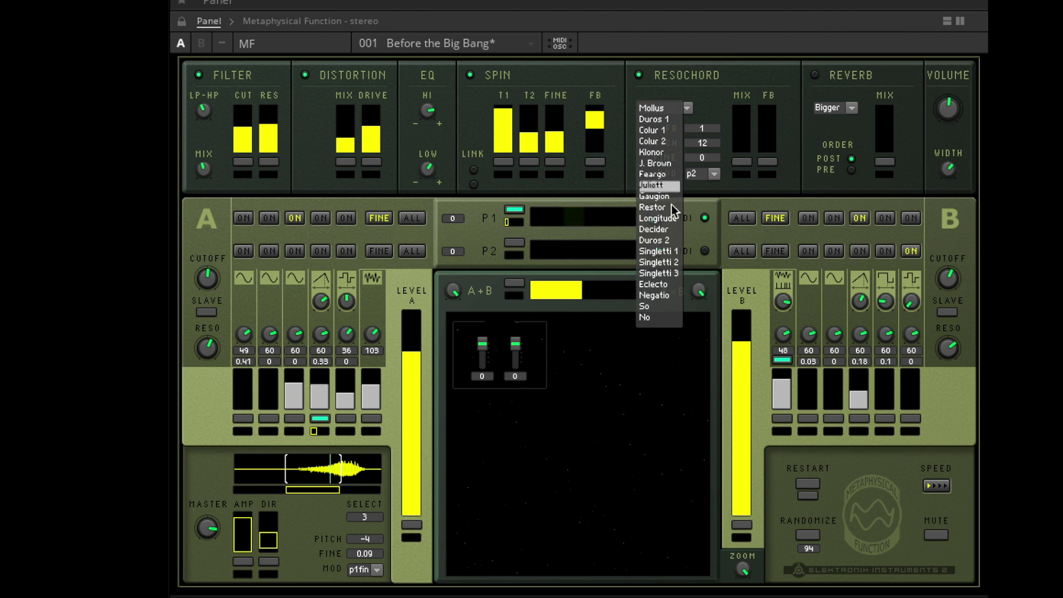
pyautogui.click(657, 164)
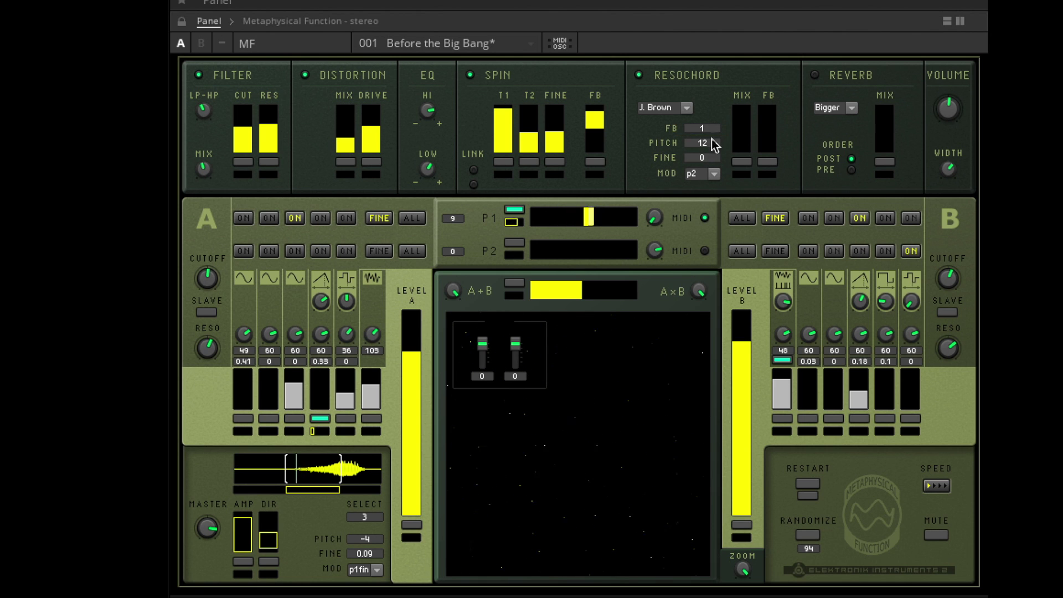
# - Raise Resochord mix and feedback, lower its pitch from 12, and set fine to 0.17
pyautogui.click(740, 143)
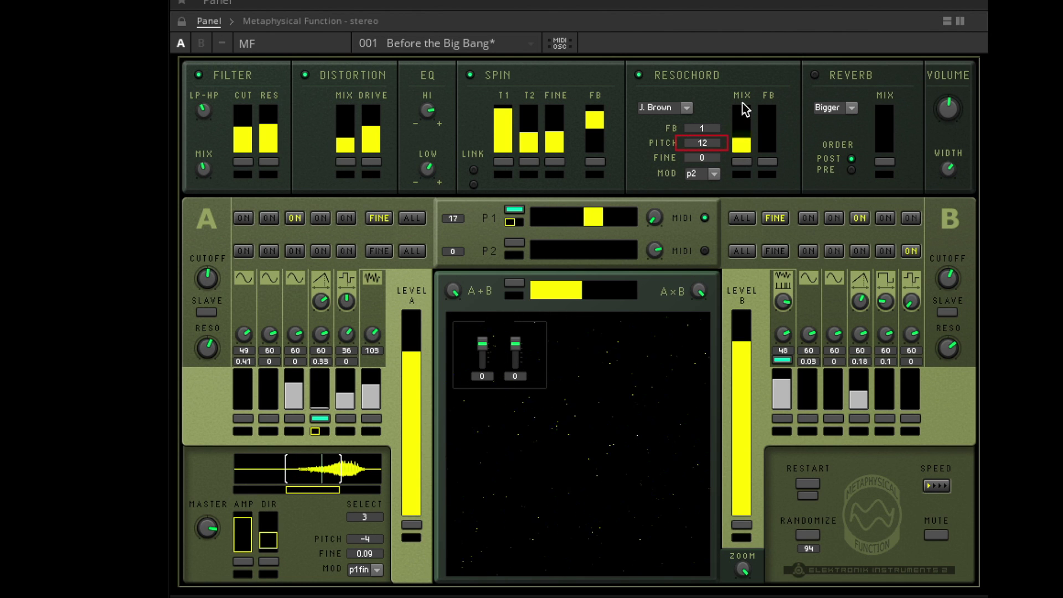
pyautogui.moveTo(768, 124); pyautogui.dragTo(766, 25)
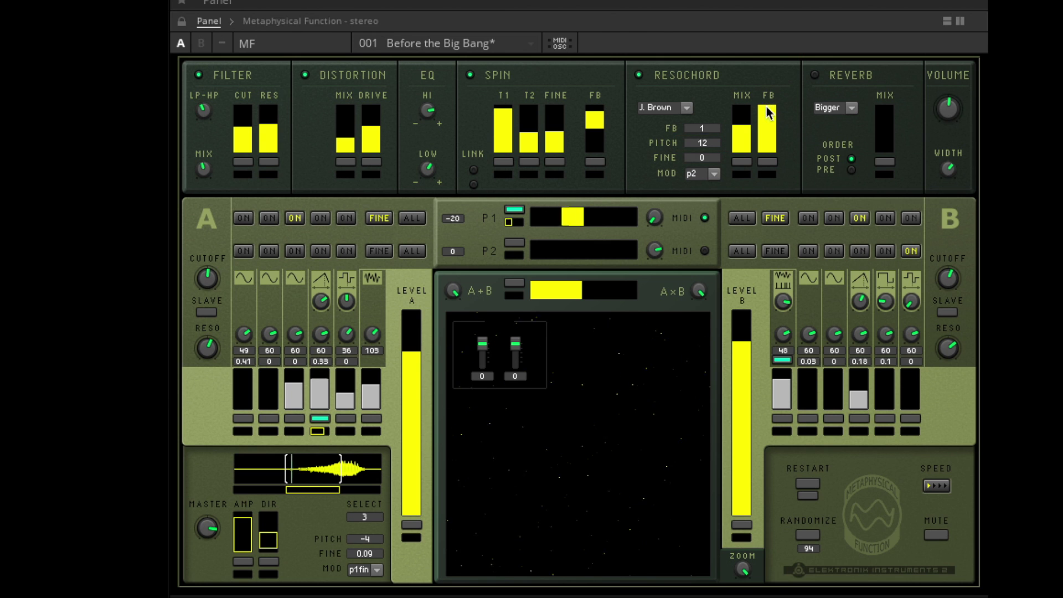
pyautogui.moveTo(768, 114); pyautogui.dragTo(765, 131)
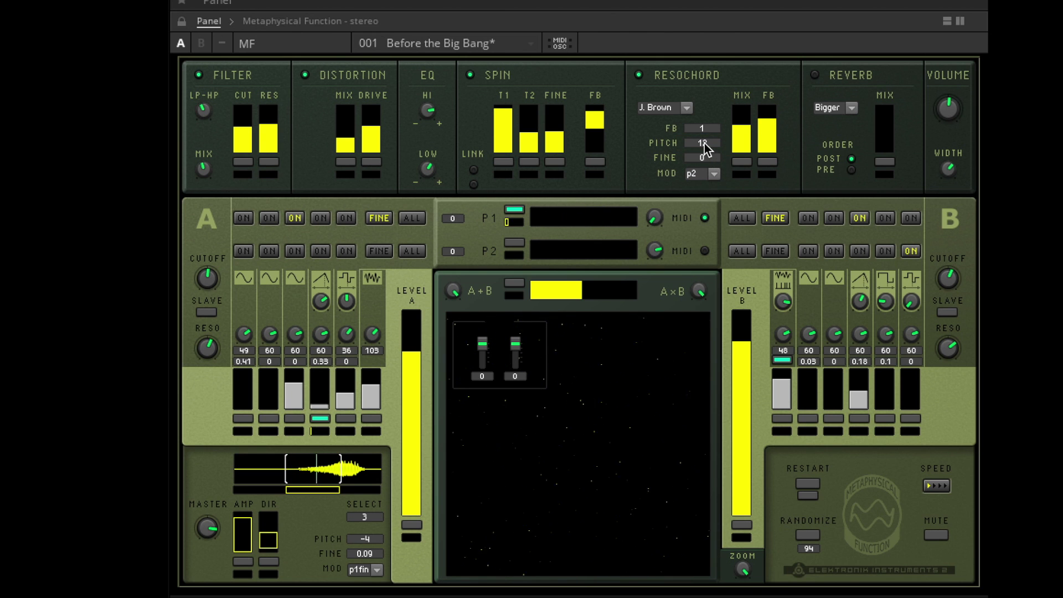
pyautogui.moveTo(704, 145); pyautogui.dragTo(705, 159)
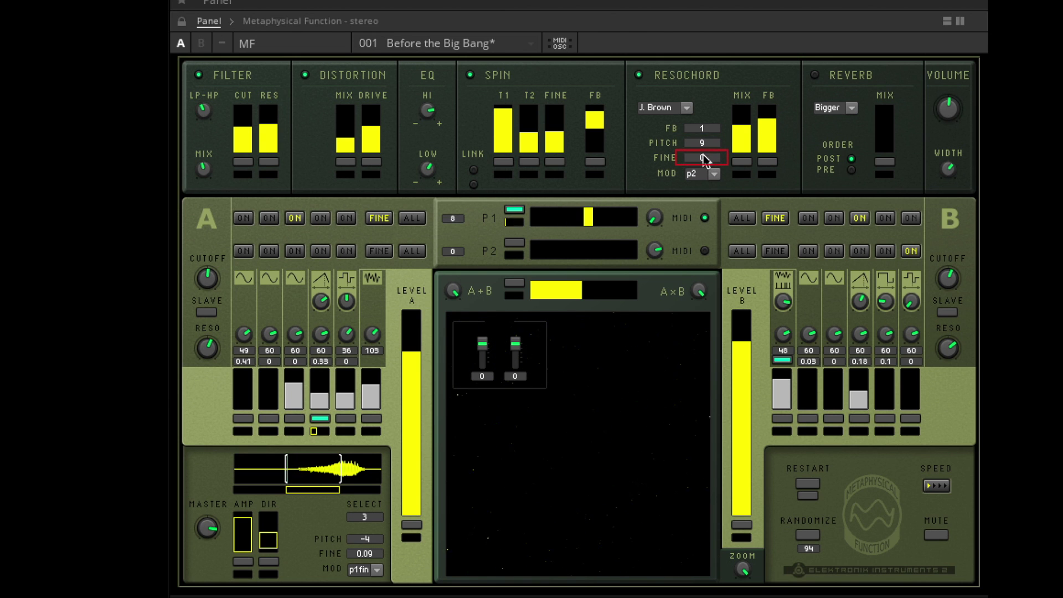
pyautogui.moveTo(703, 159); pyautogui.dragTo(711, 133)
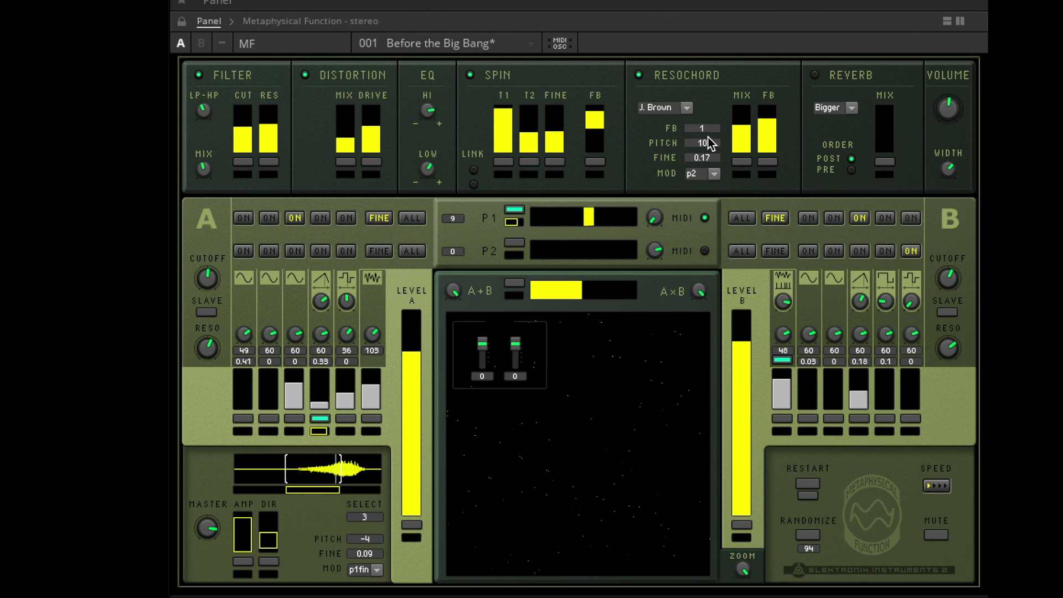
# - Try p1 as the Resochord modulation source, then leave it empty
pyautogui.click(714, 174)
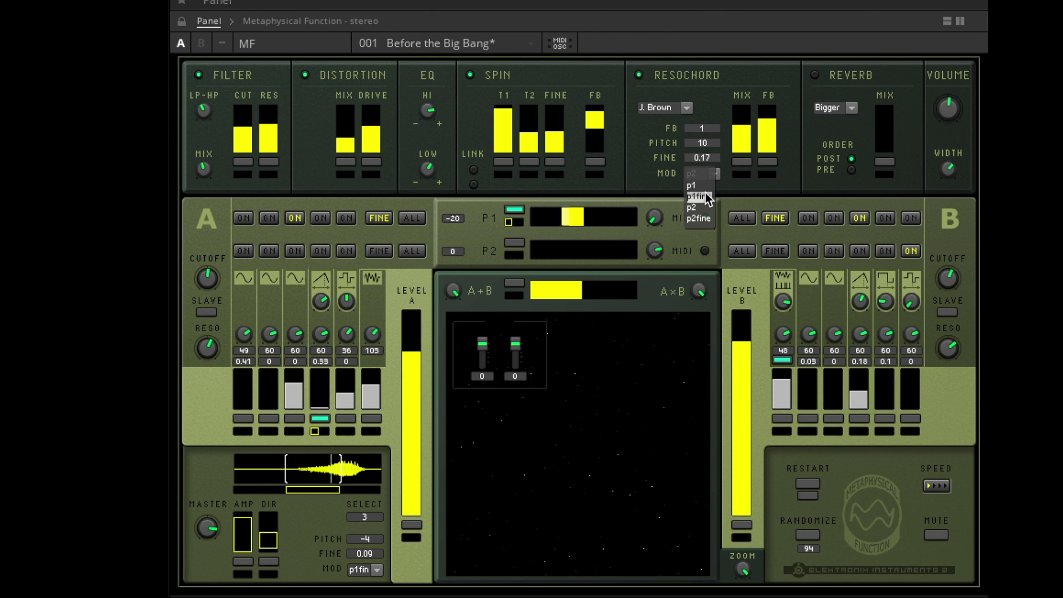
pyautogui.click(706, 188)
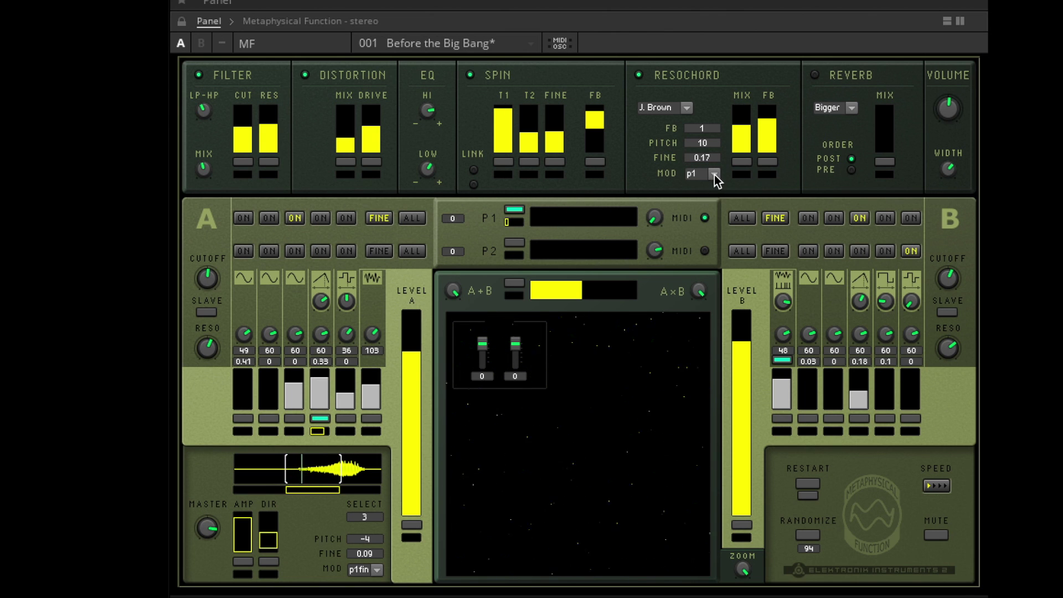
pyautogui.click(714, 174)
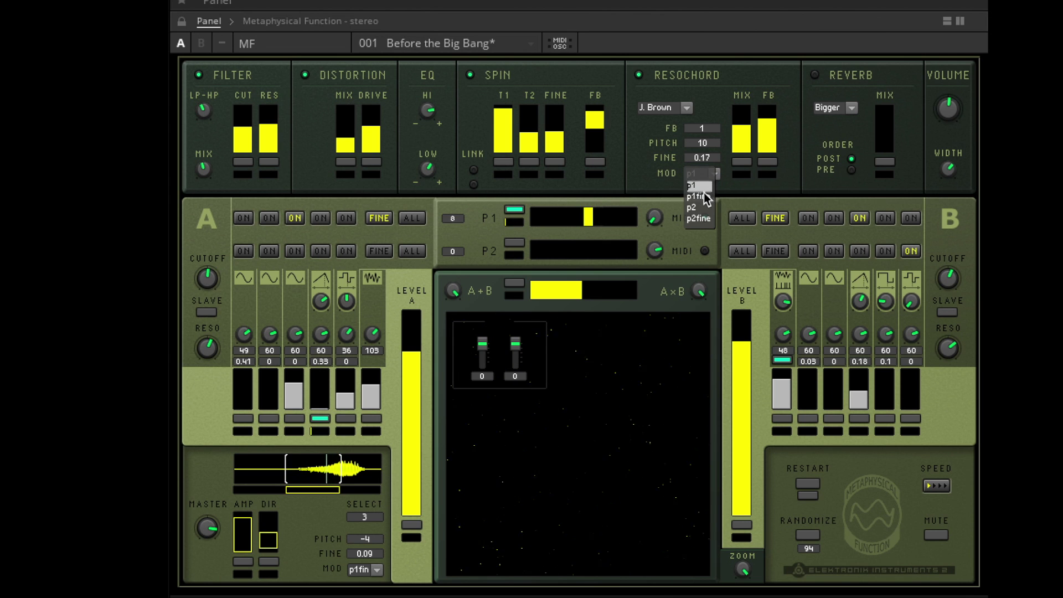
pyautogui.click(716, 174)
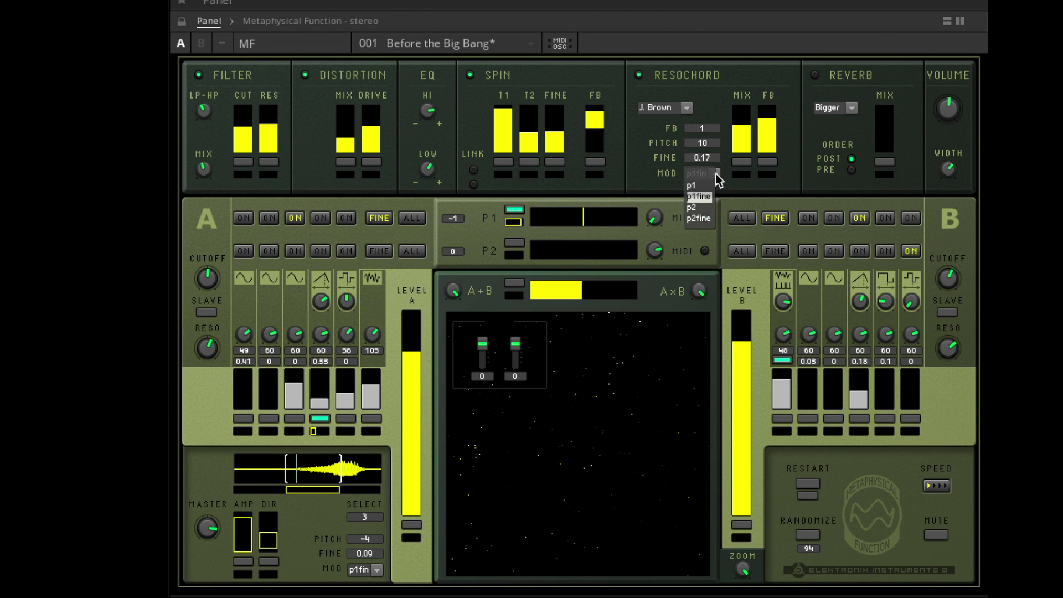
pyautogui.click(704, 180)
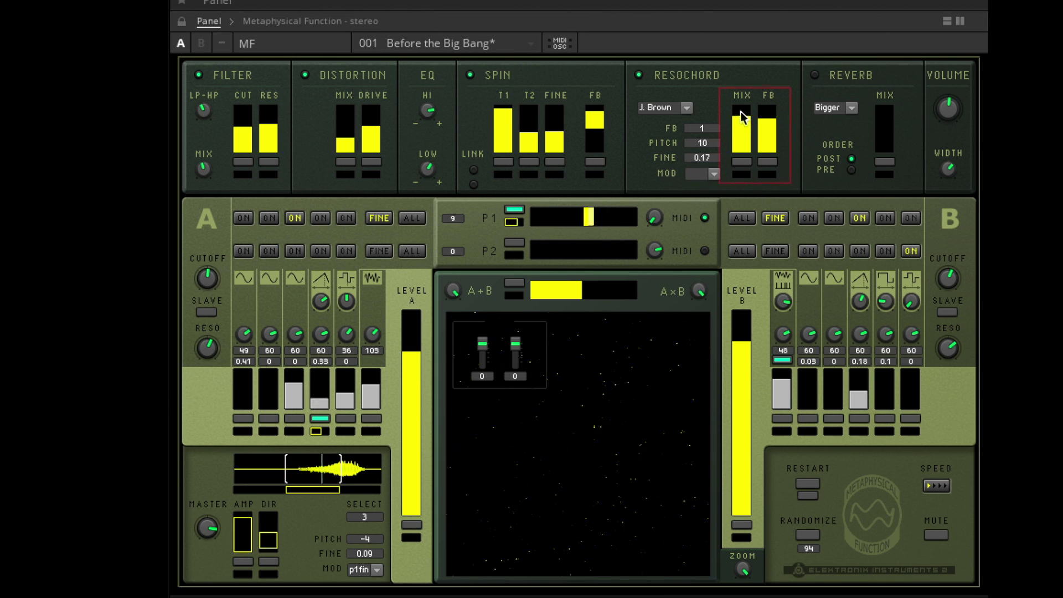
pyautogui.moveTo(744, 111); pyautogui.dragTo(765, 123)
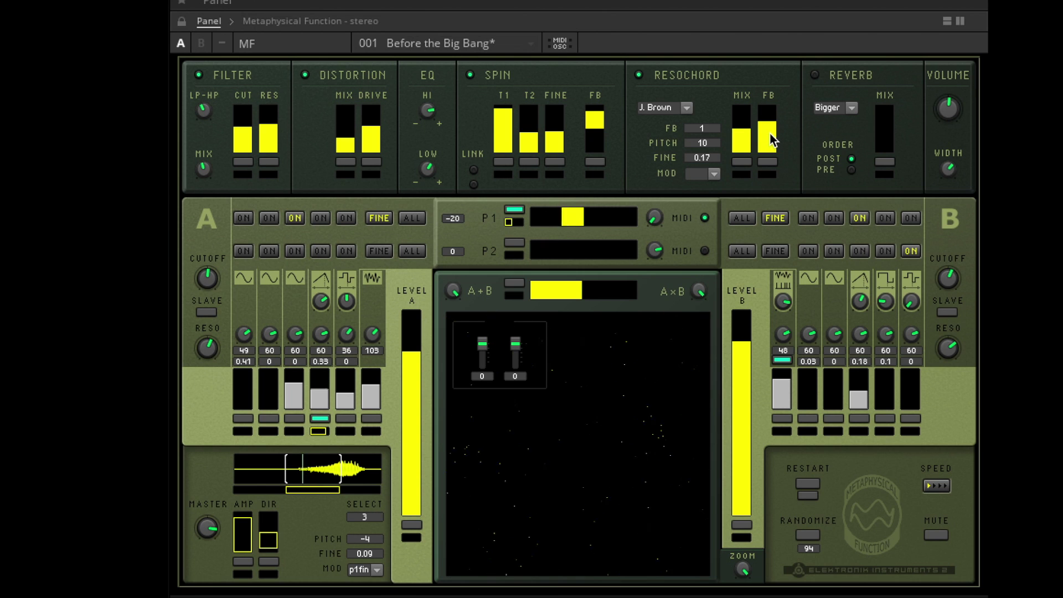
# - Lower Resochord mix slightly, then enable Reverb with Big size and raise its mix
pyautogui.moveTo(743, 134); pyautogui.dragTo(742, 141)
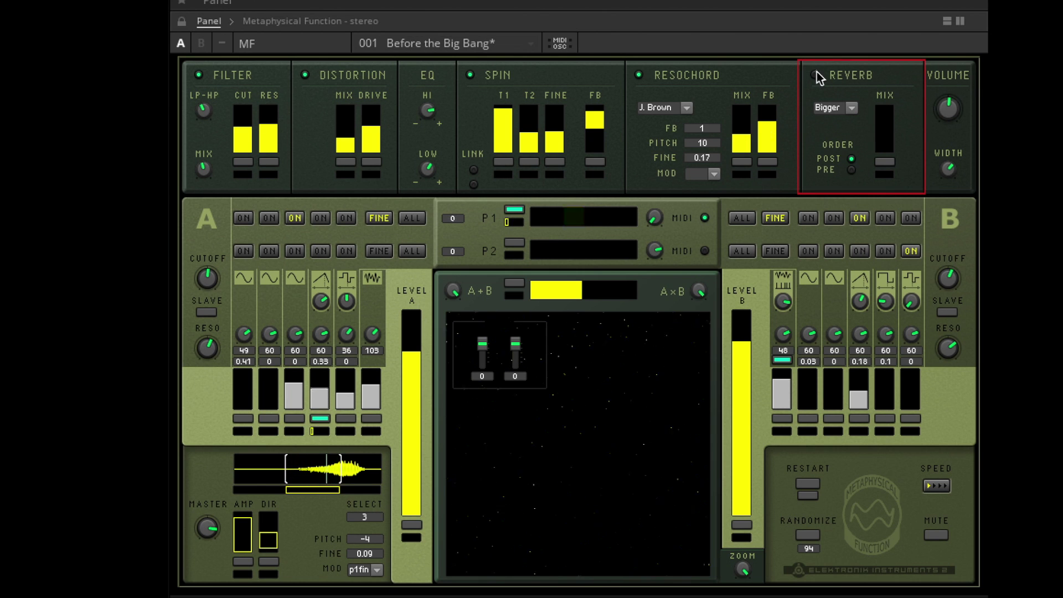
pyautogui.click(881, 133)
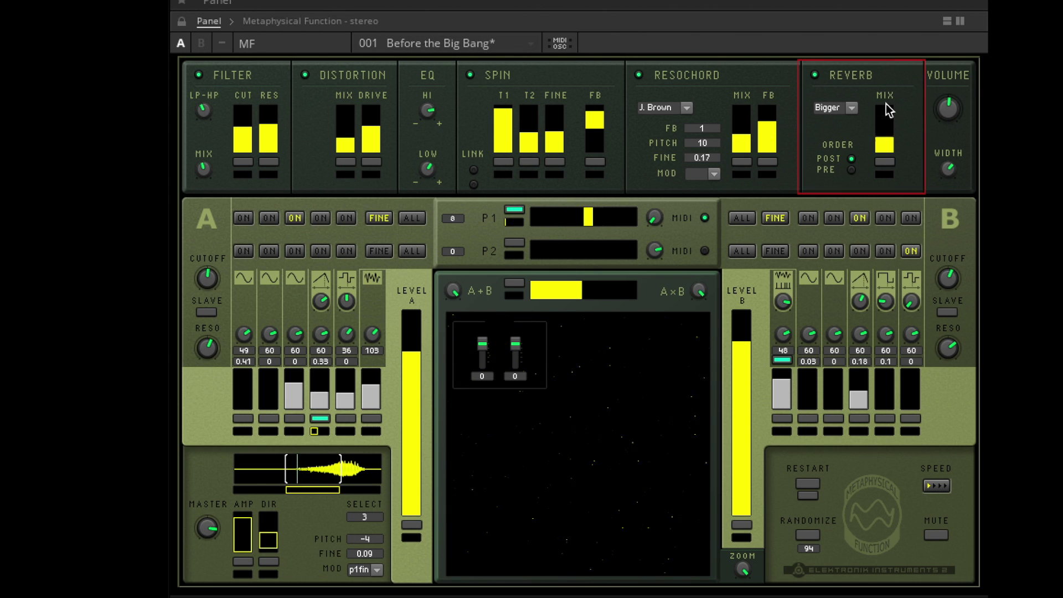
pyautogui.click(853, 109)
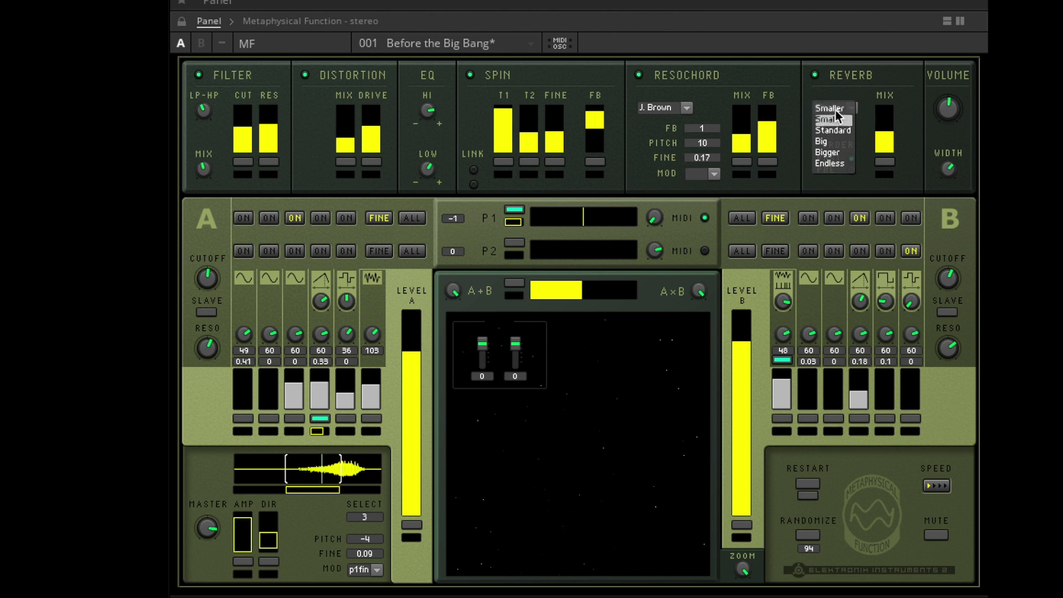
pyautogui.click(834, 141)
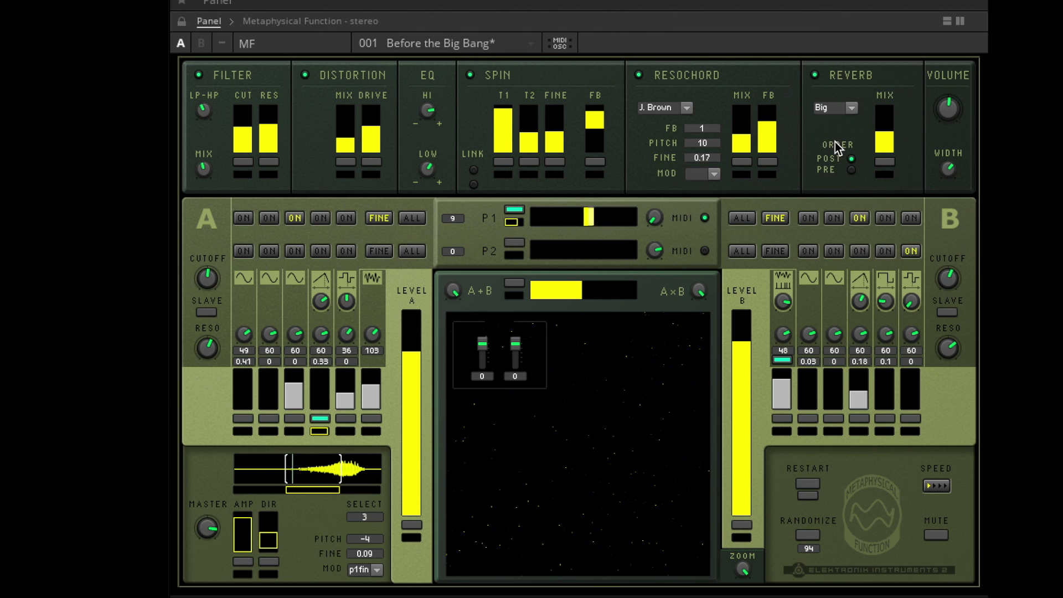
pyautogui.click(885, 125)
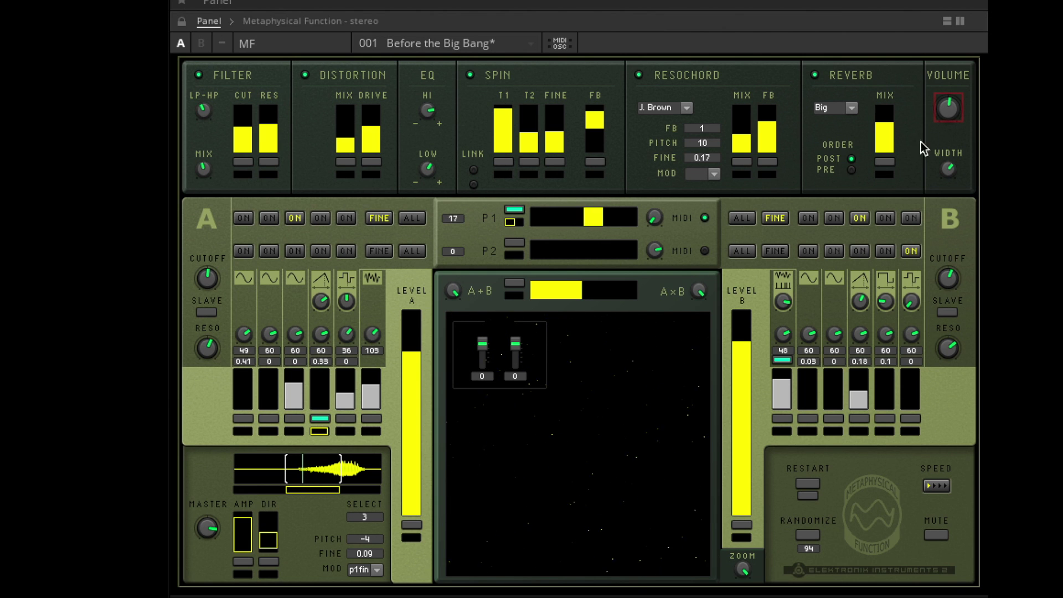
# - Nudge the master VOLUME down a little and turn the stereo WIDTH knob well counter-clockwise
pyautogui.moveTo(948, 113); pyautogui.dragTo(951, 123)
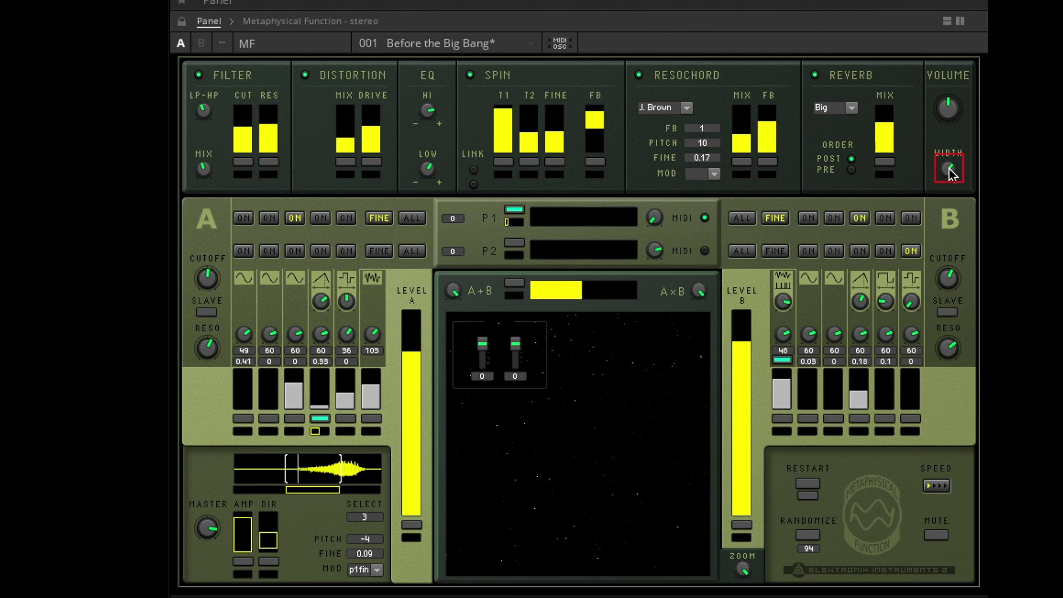
pyautogui.moveTo(950, 171); pyautogui.dragTo(961, 272)
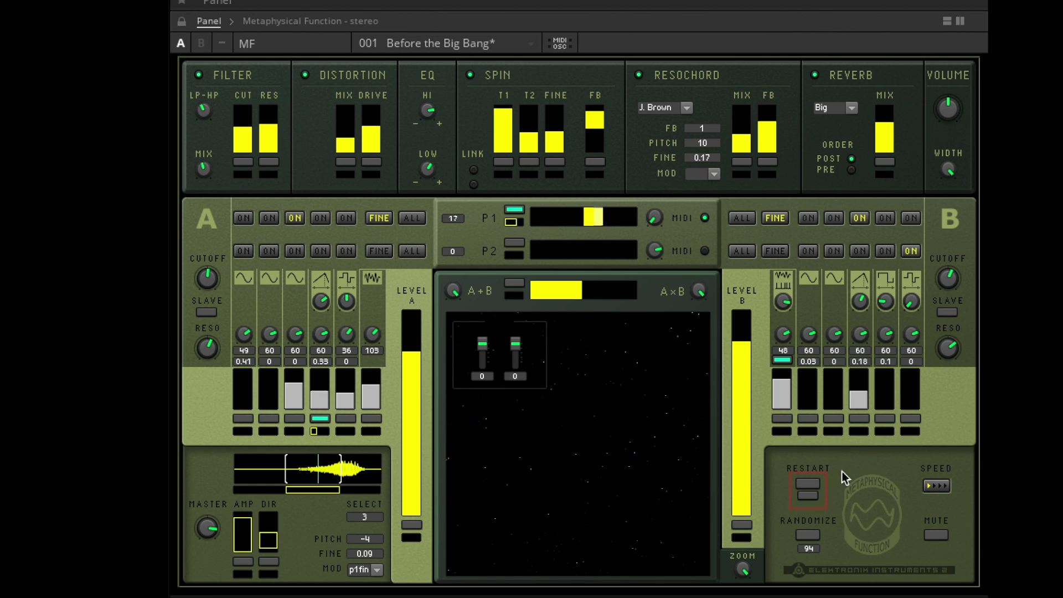
# - Toggle RESTART, switch B's second voice to follow modulation, and enable modulator P2
pyautogui.click(808, 483)
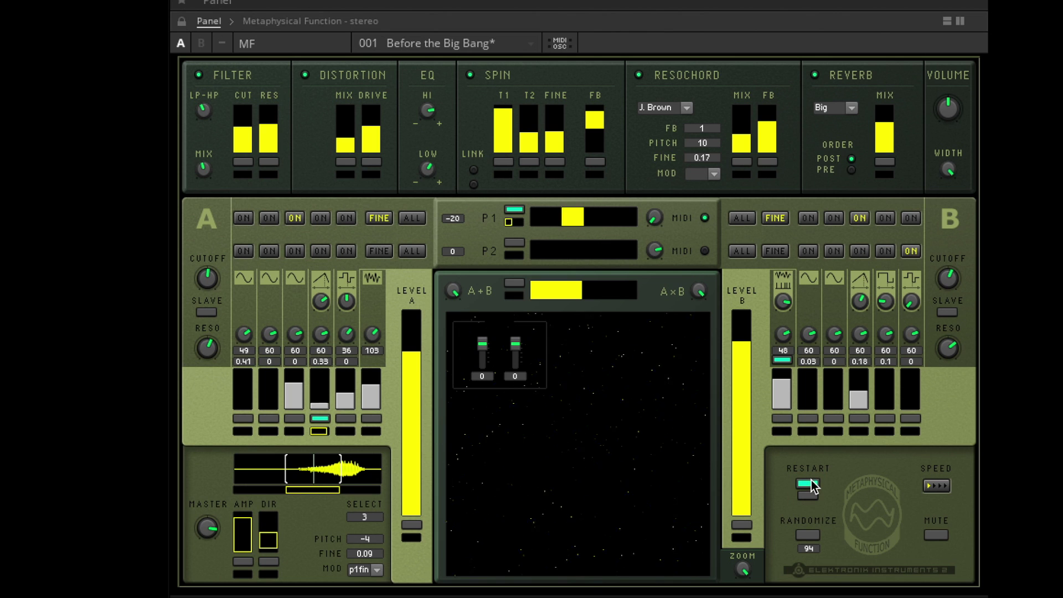
pyautogui.click(808, 419)
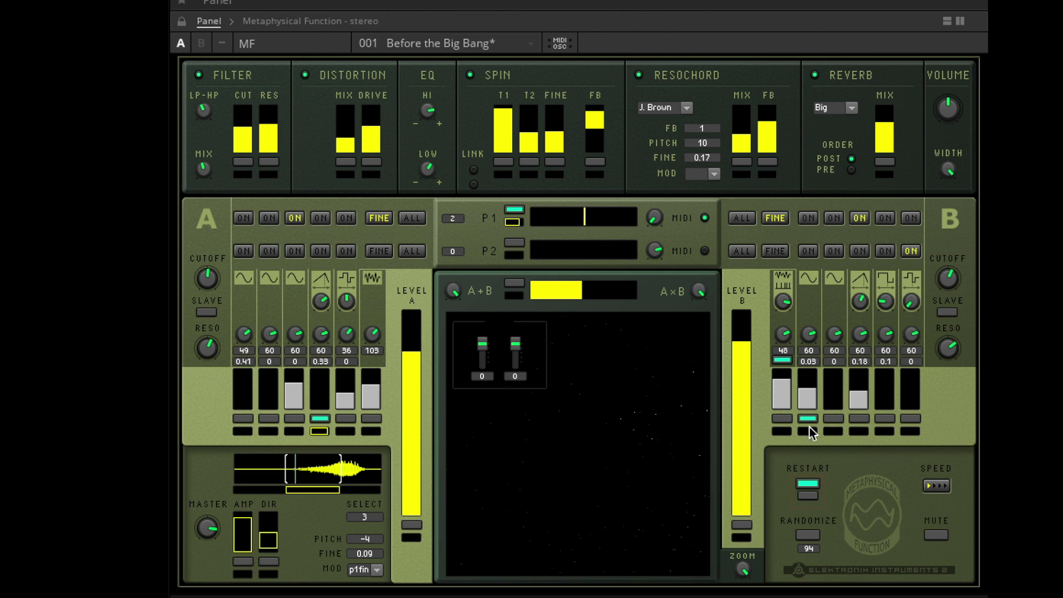
pyautogui.click(808, 486)
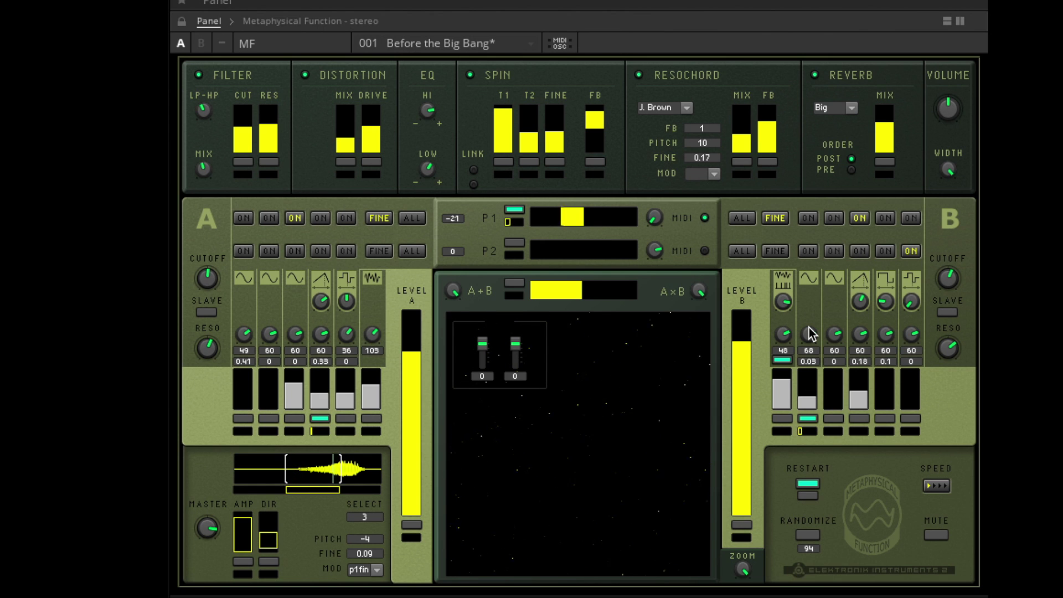
pyautogui.click(515, 242)
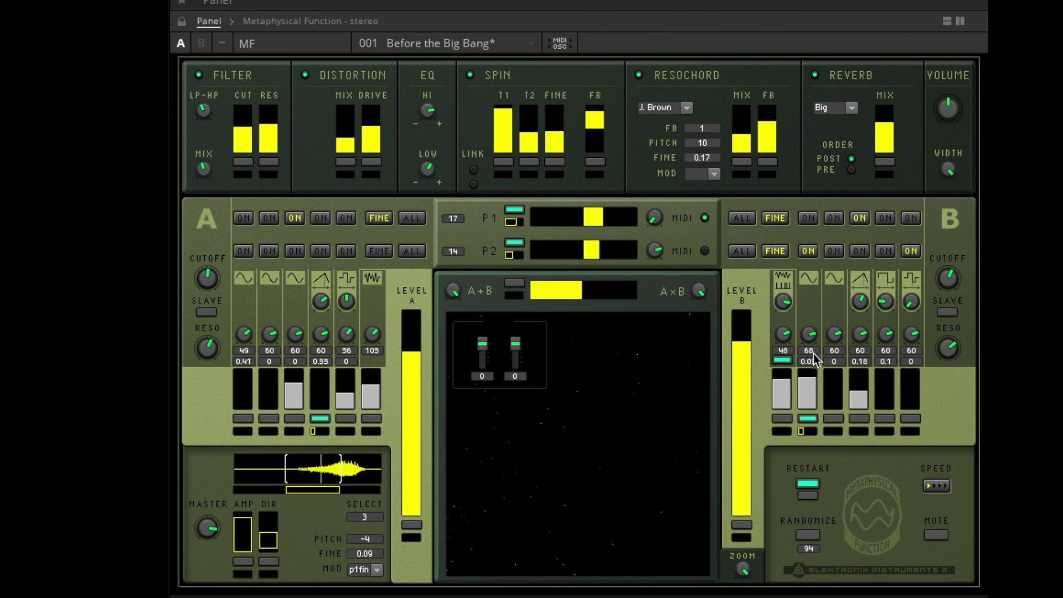
# - Set oscillator B's second voice to 75 and cycle the SPEED setting three times
pyautogui.moveTo(811, 349)
pyautogui.mouseDown()
pyautogui.moveTo(813, 371)
pyautogui.moveTo(823, 337)
pyautogui.mouseUp()
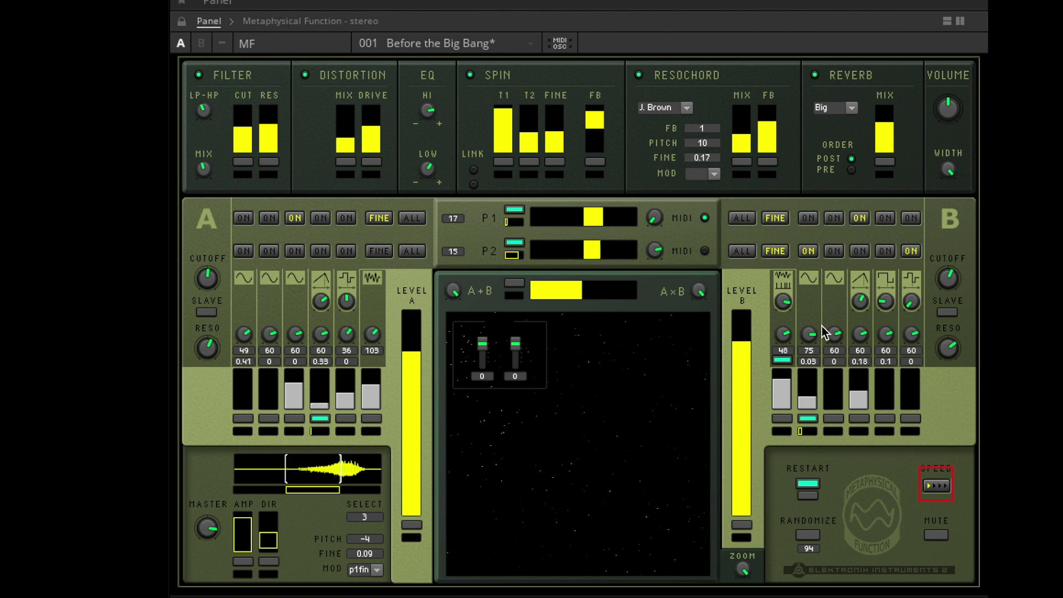
pyautogui.click(945, 490)
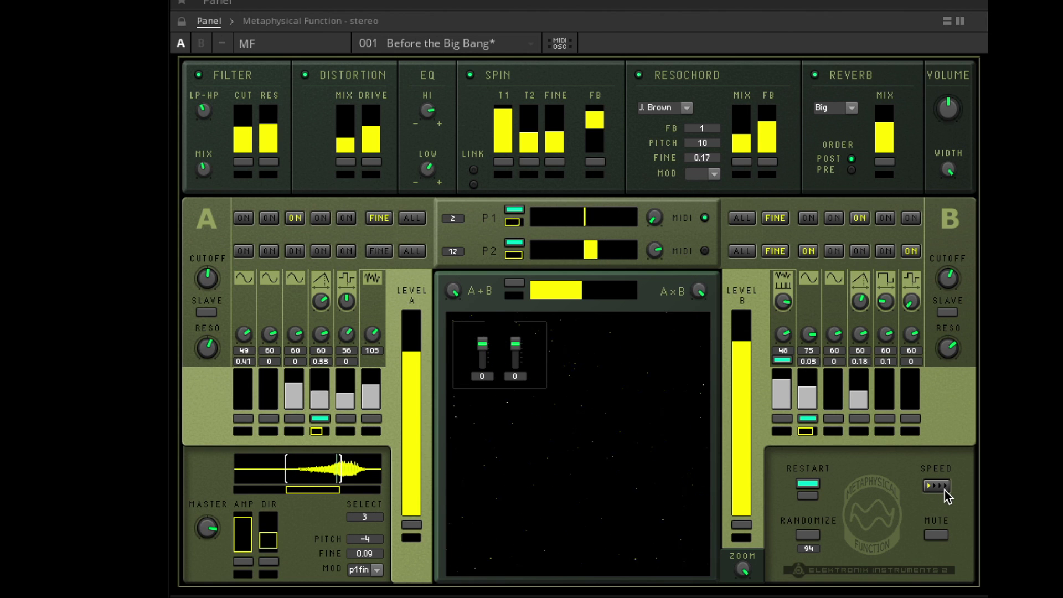
pyautogui.click(945, 490)
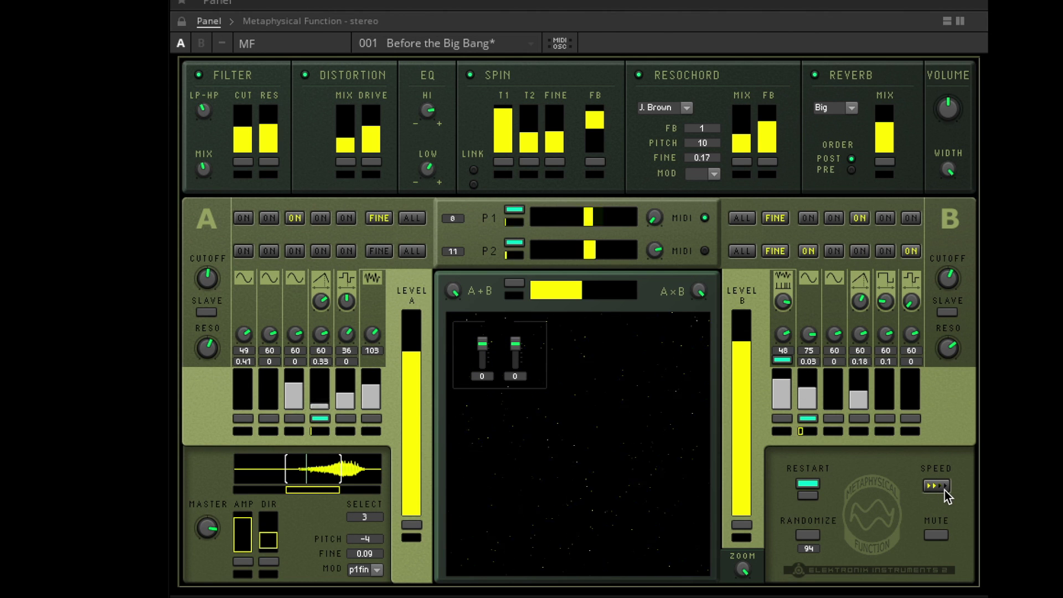
pyautogui.click(945, 490)
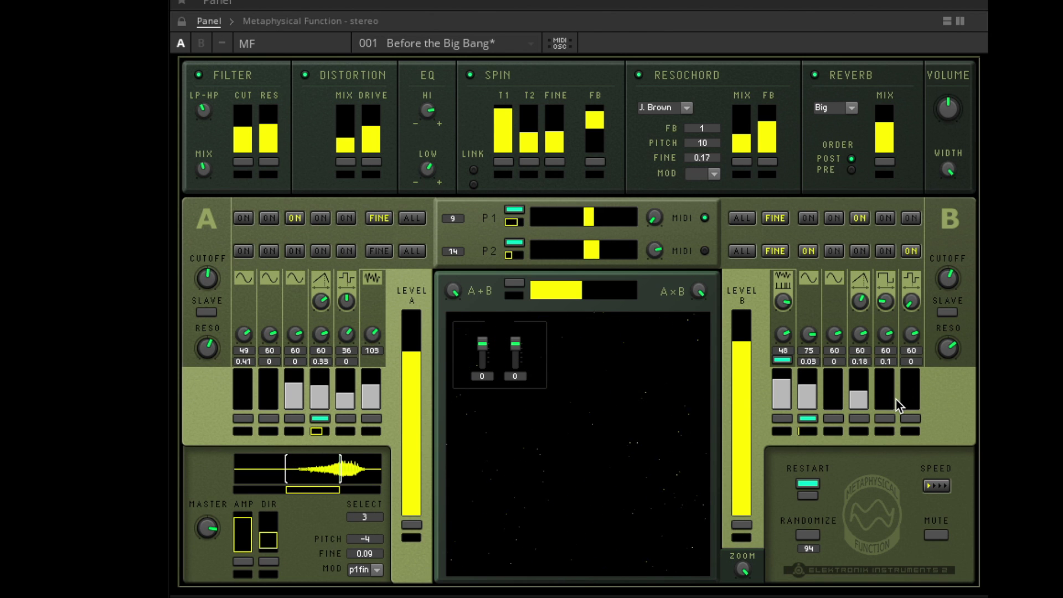
# - Switch B's fifth voice to follow modulation and settle the A+B/A×B blend just over half
pyautogui.click(886, 419)
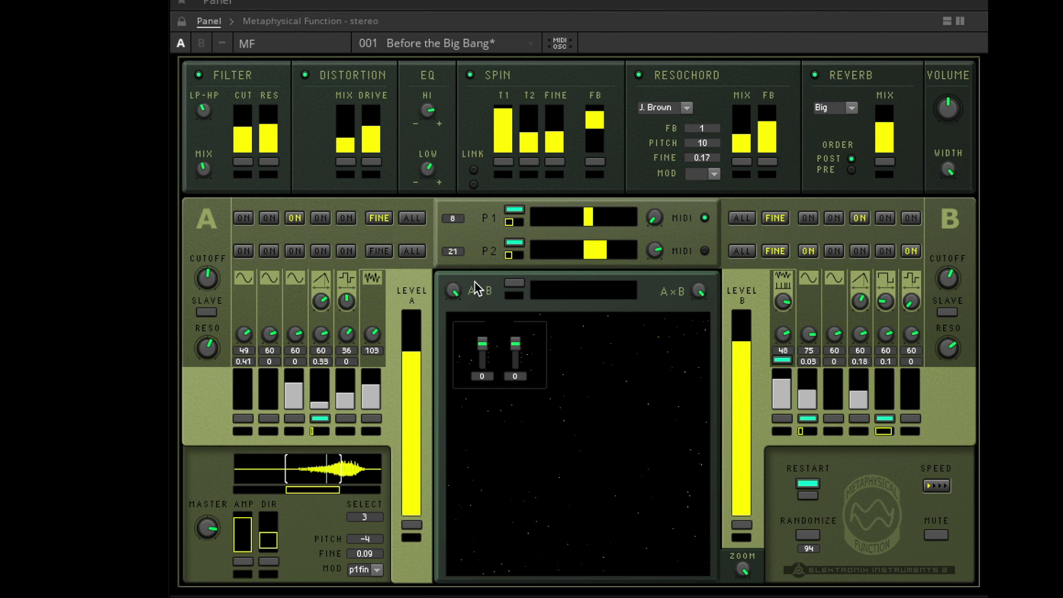
pyautogui.moveTo(567, 297); pyautogui.dragTo(654, 303)
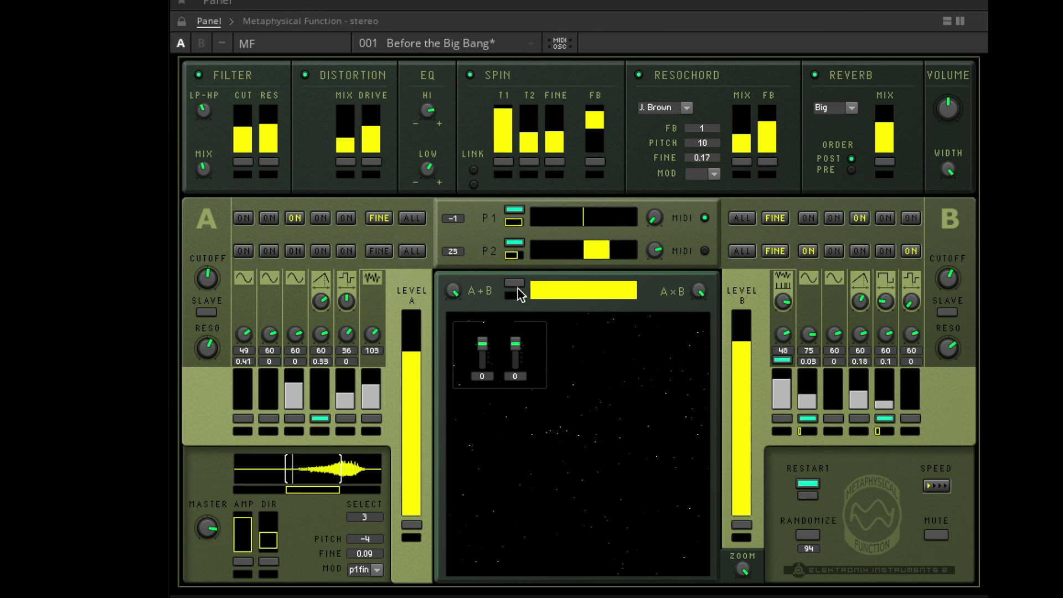
pyautogui.moveTo(621, 286); pyautogui.dragTo(564, 287)
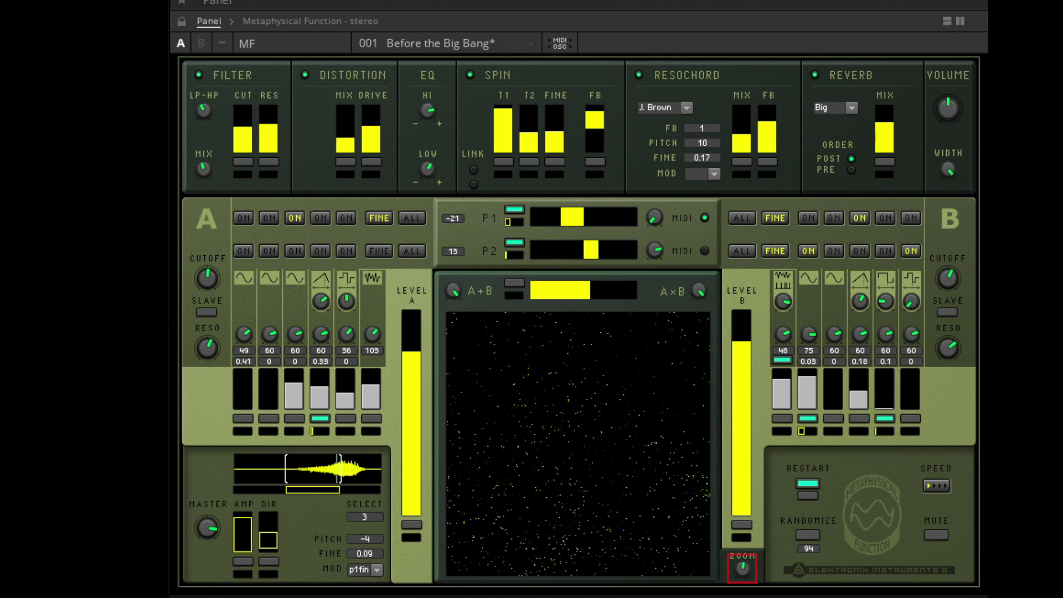
# - Turn ZOOM down so particles form a cloud, and set the left Mix Level to -1.5
pyautogui.moveTo(743, 568); pyautogui.dragTo(743, 587)
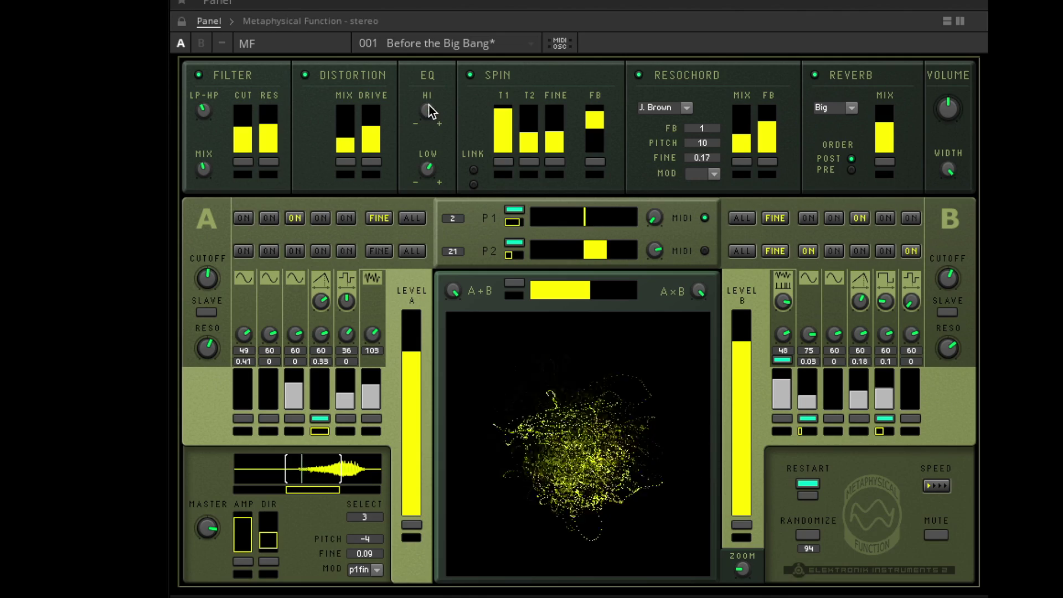
pyautogui.moveTo(498, 324)
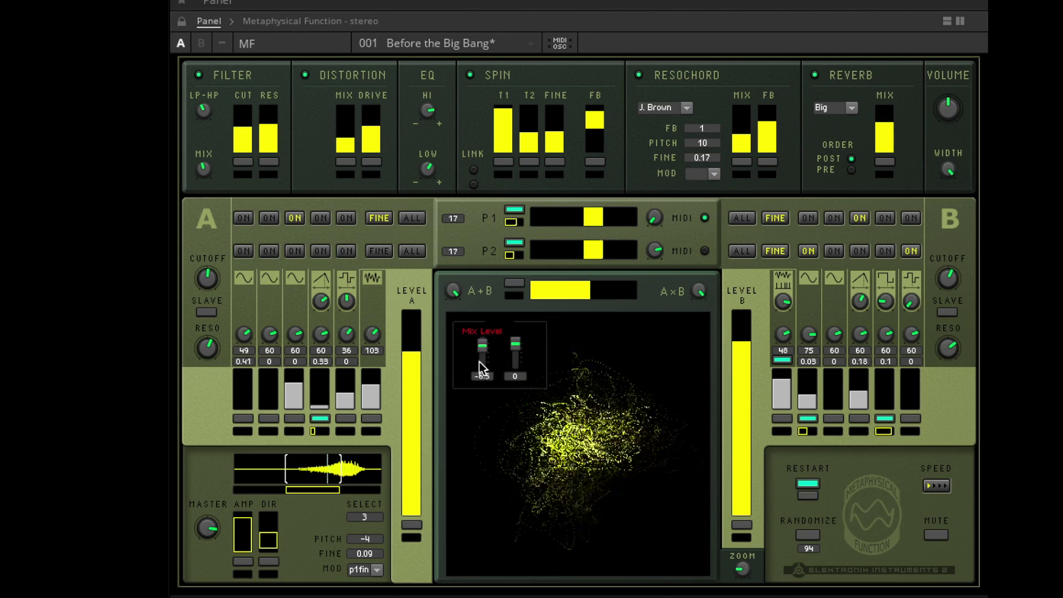
pyautogui.moveTo(480, 362); pyautogui.dragTo(522, 337)
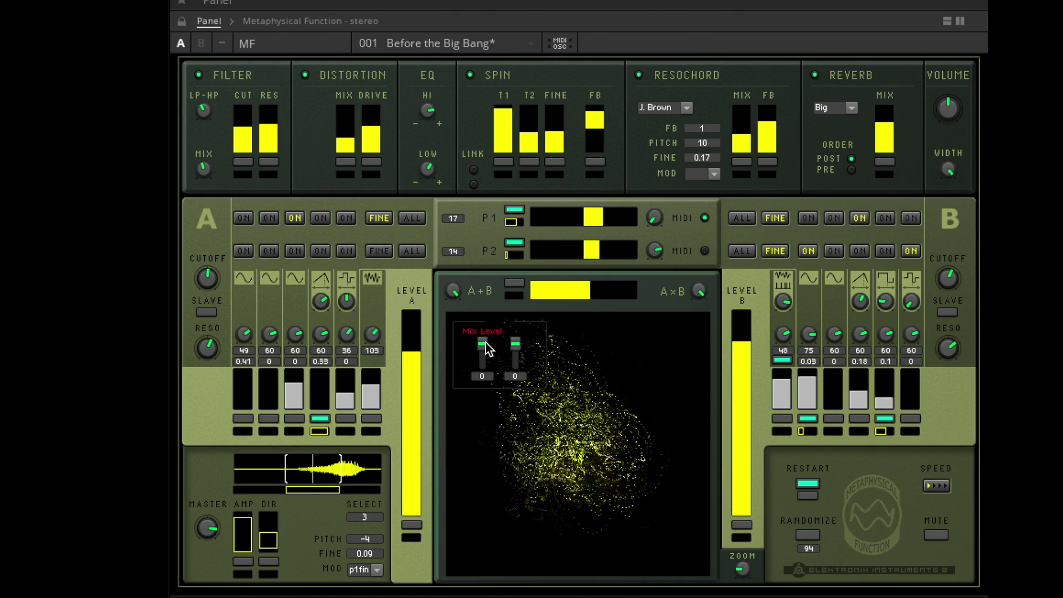
pyautogui.moveTo(486, 343); pyautogui.dragTo(517, 346)
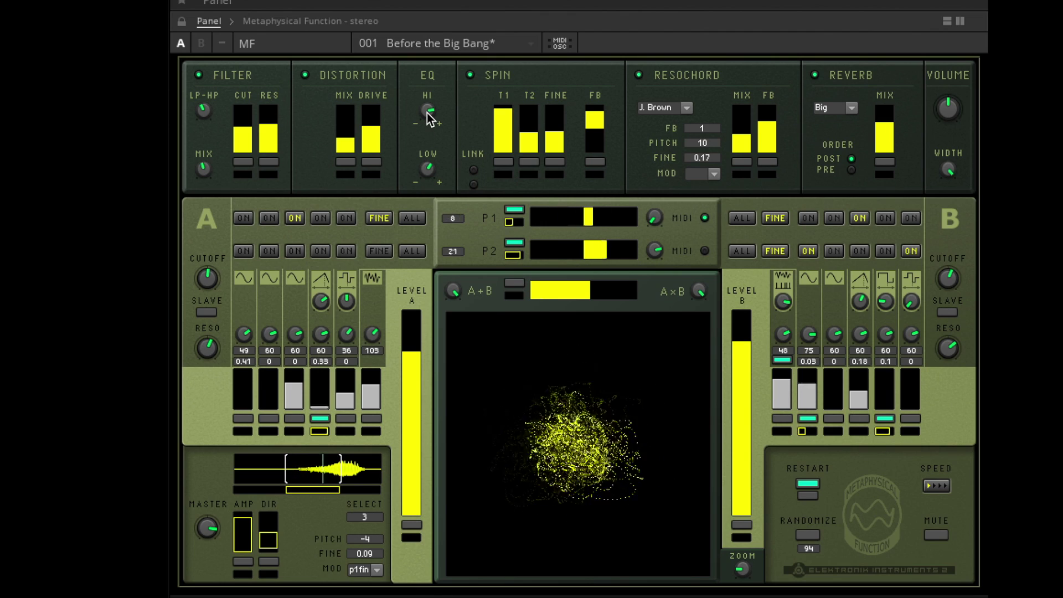
pyautogui.moveTo(493, 302)
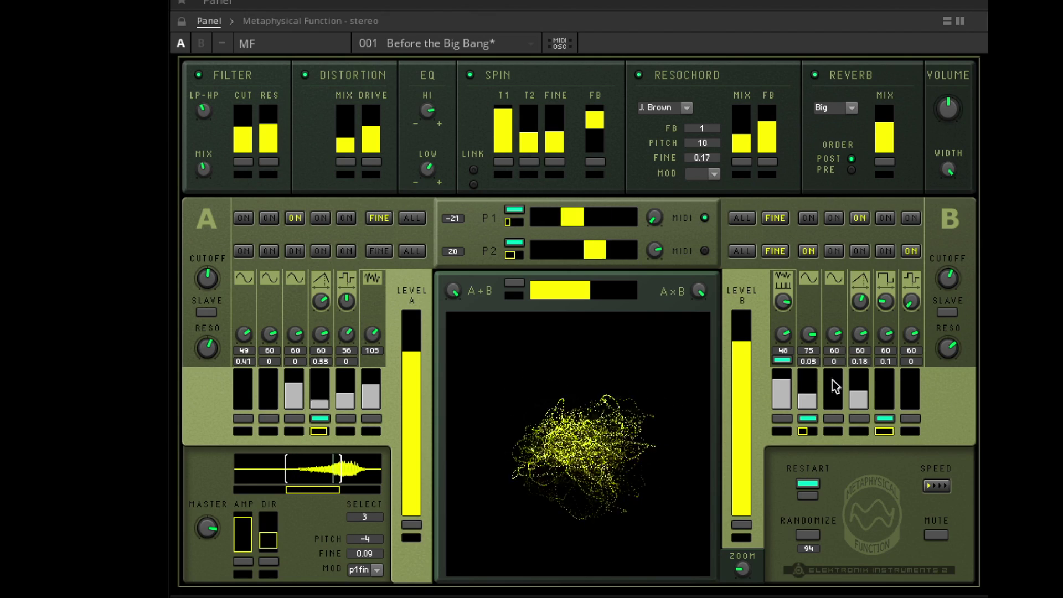
# - Raise oscillator B's third voice to 74 and switch it to follow modulation
pyautogui.moveTo(842, 333); pyautogui.dragTo(839, 312)
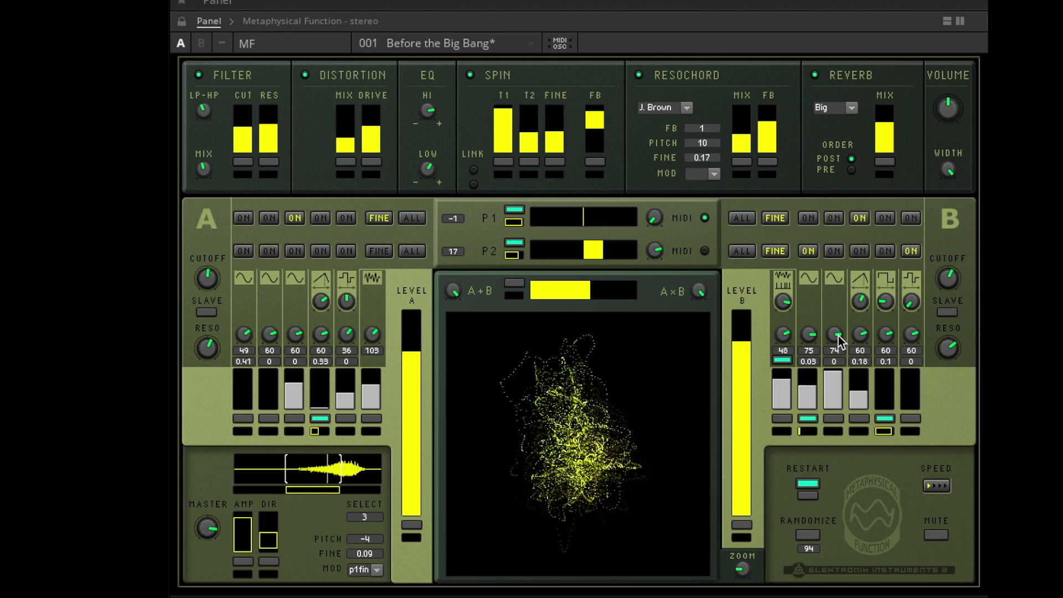
pyautogui.click(837, 419)
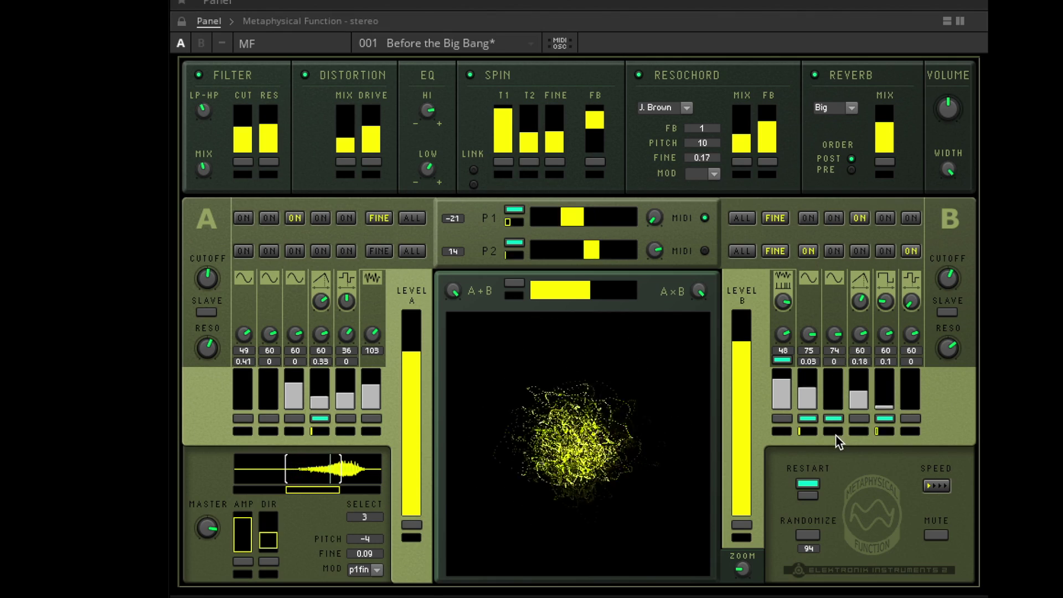